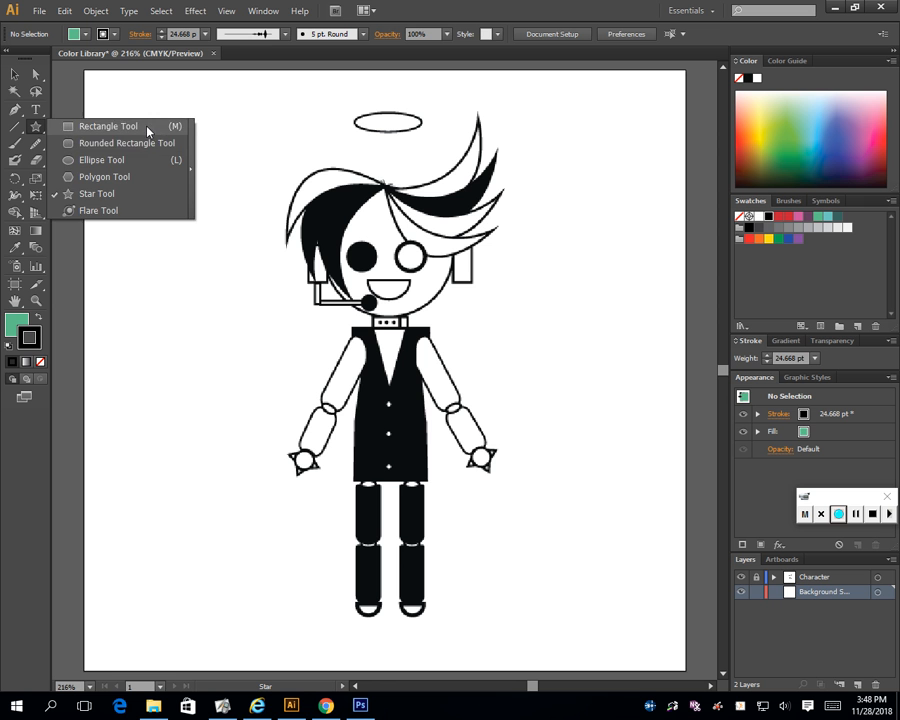
Step: Draw a wide green rectangle across the middle of the artboard on the background layer and hide the Character layer
left_click(150, 126)
left_click_drag(174, 302, 638, 403)
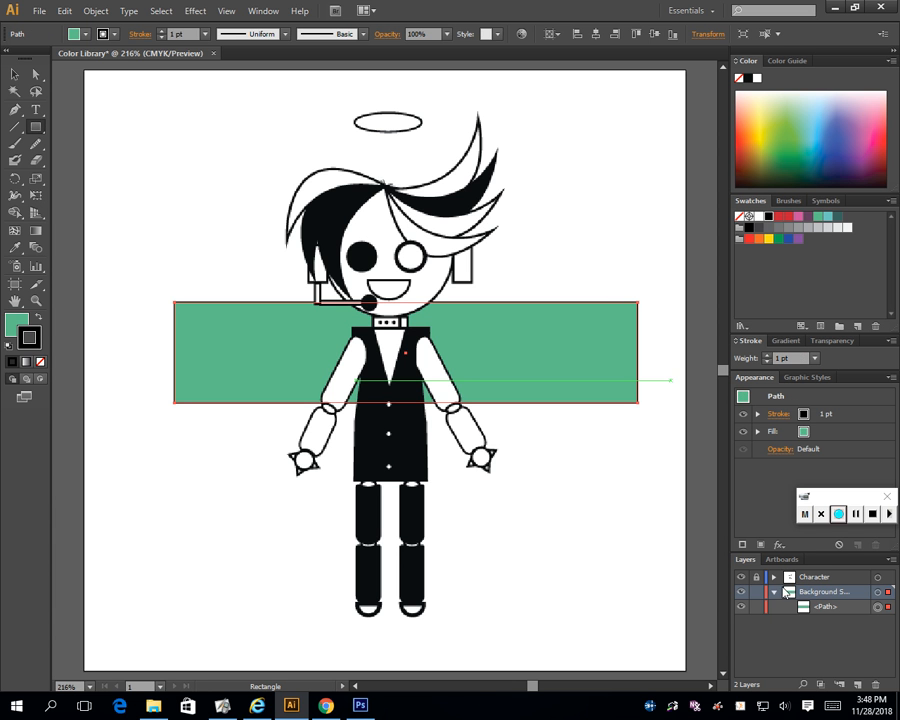
left_click(742, 578)
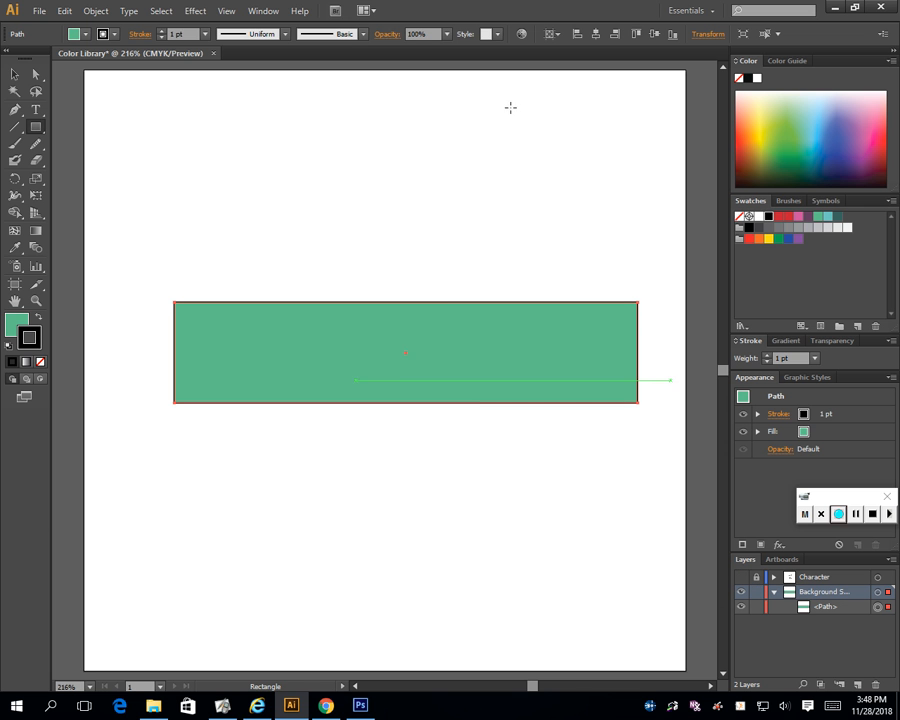
Step: Shift the green rectangle slightly to the left on the artboard and remove its stroke
left_click(14, 74)
left_click_drag(488, 358, 460, 352)
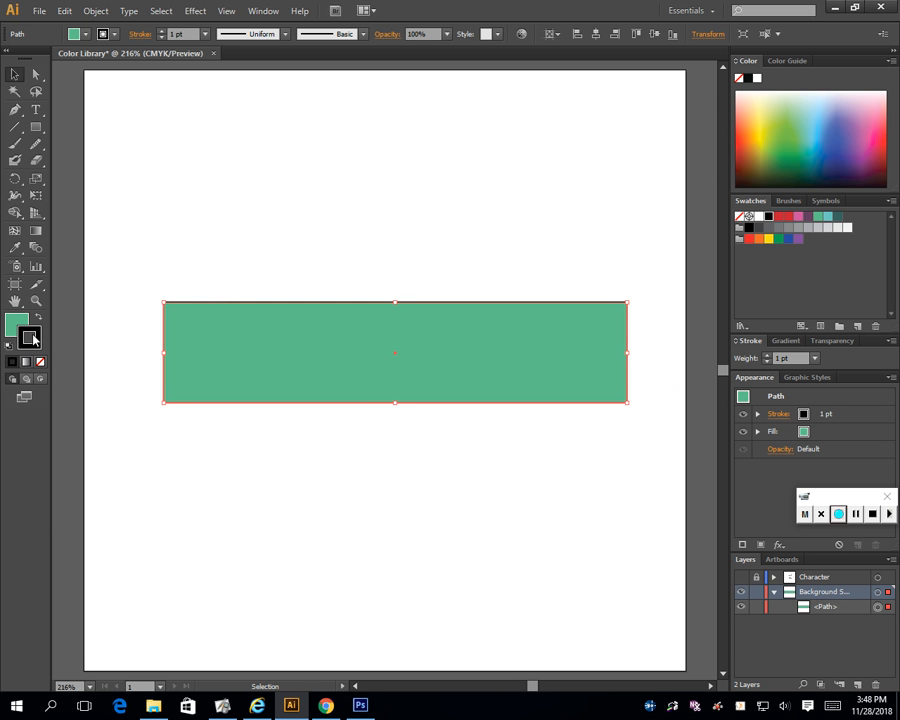
left_click(40, 361)
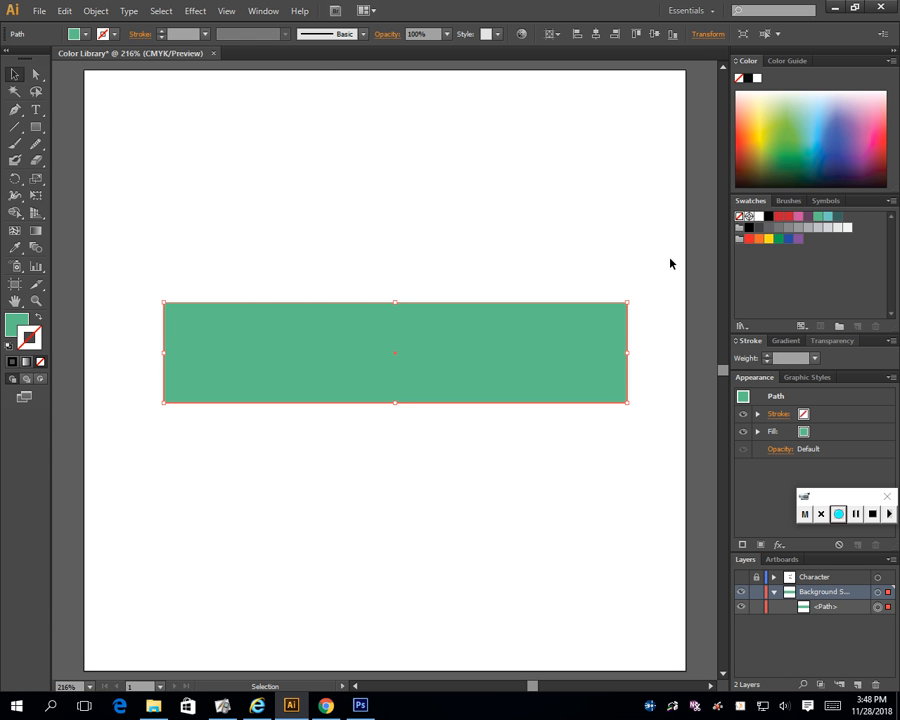
Step: Start an Arc warp effect on the green rectangle with the preview turned on, keeping the shape in view
left_click(200, 11)
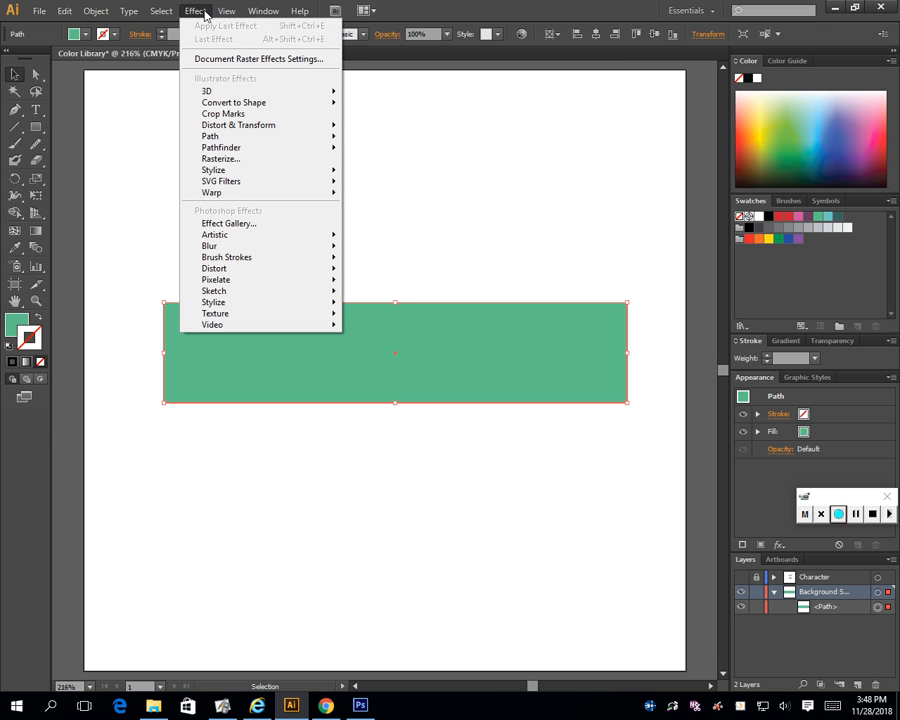
mouse_move(251, 193)
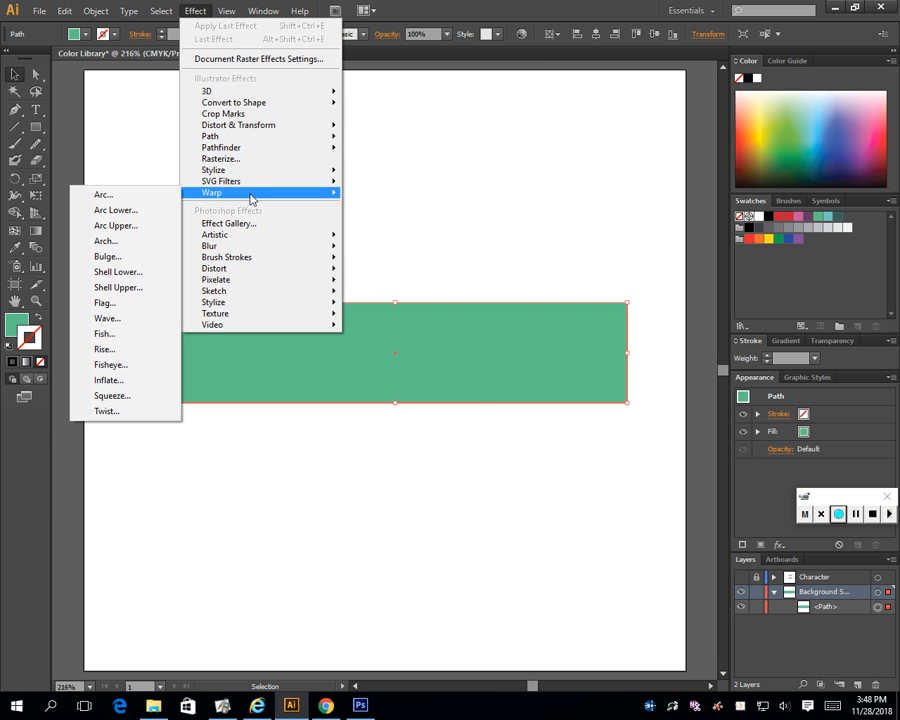
left_click(118, 196)
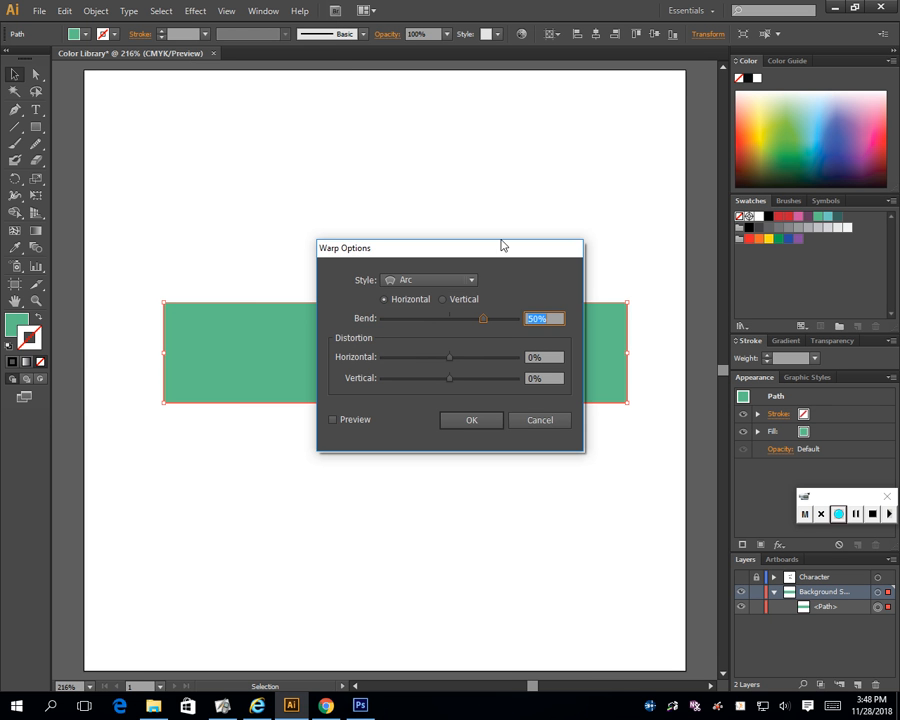
left_click_drag(502, 245, 717, 58)
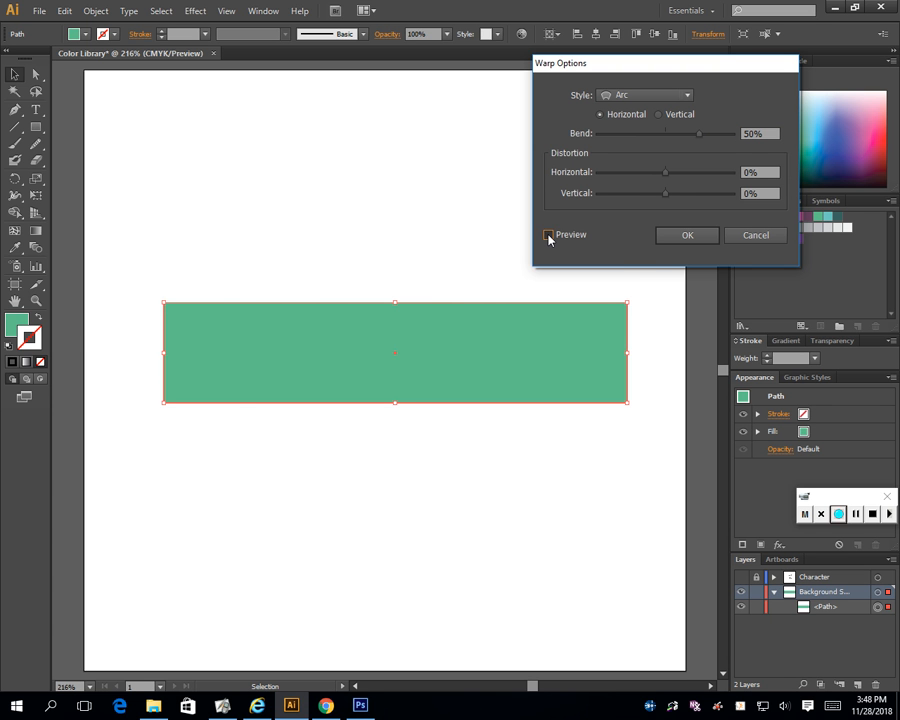
left_click(548, 235)
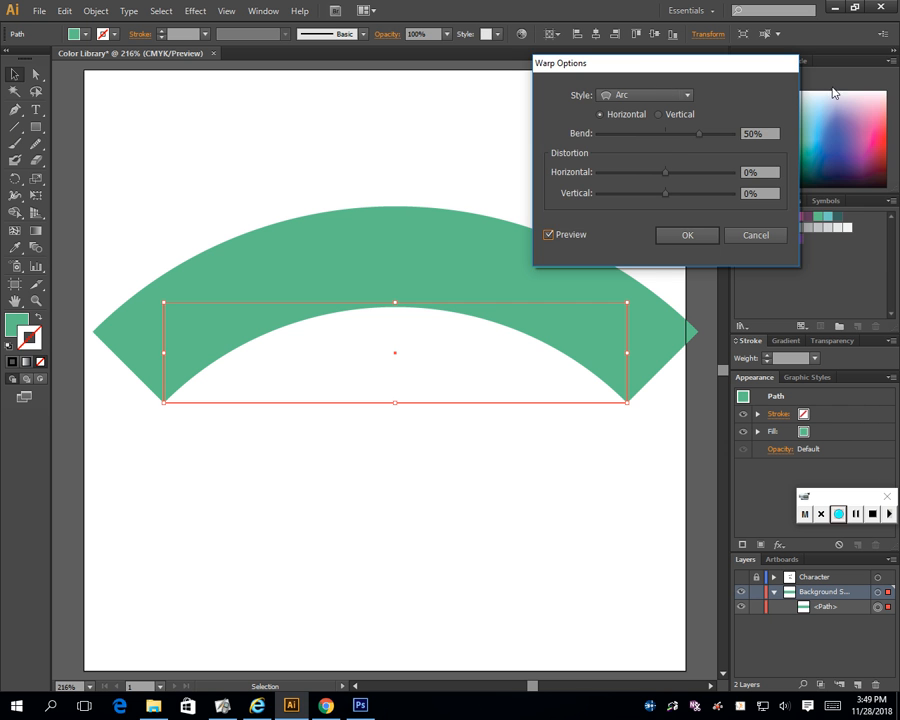
left_click_drag(733, 66, 810, 51)
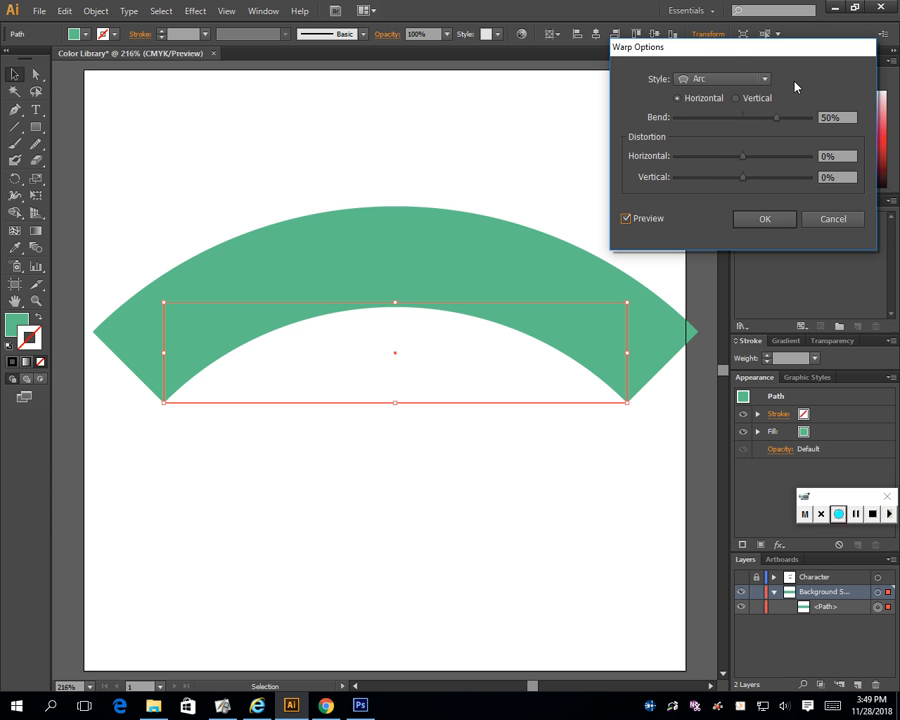
Step: Try the Arc Lower, Arc Upper, Arch, Flag and Wave warp styles on the rectangle
left_click(762, 78)
left_click(728, 108)
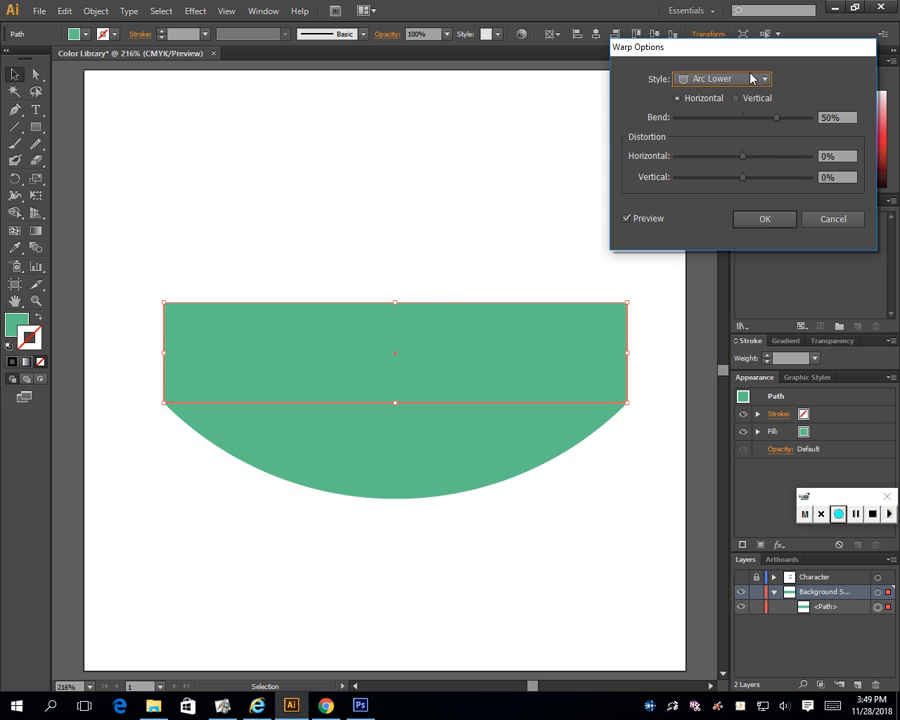
left_click(758, 79)
left_click(730, 124)
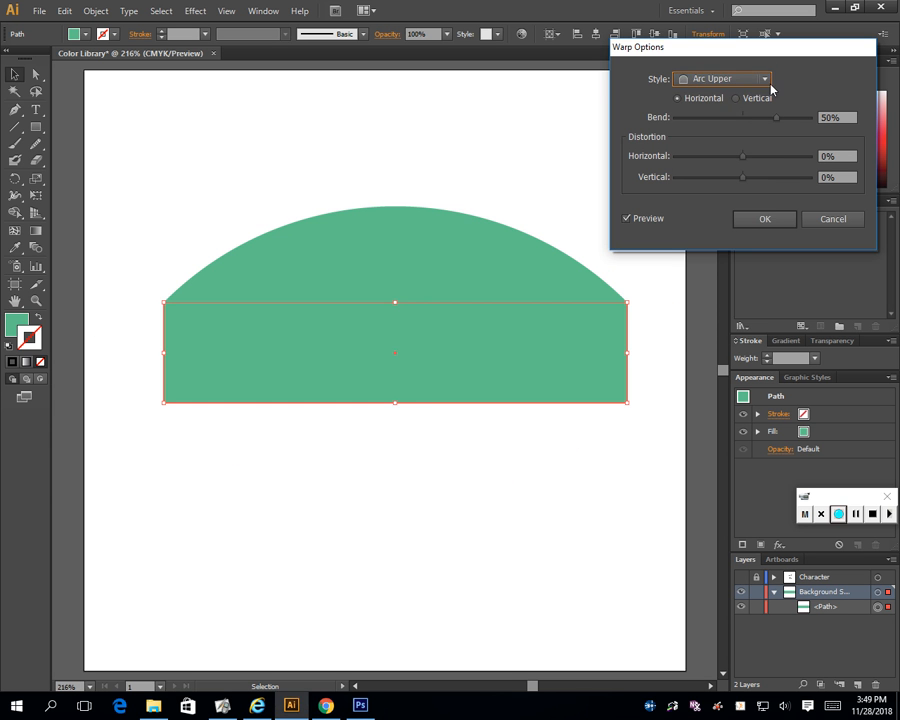
left_click(768, 80)
left_click(737, 145)
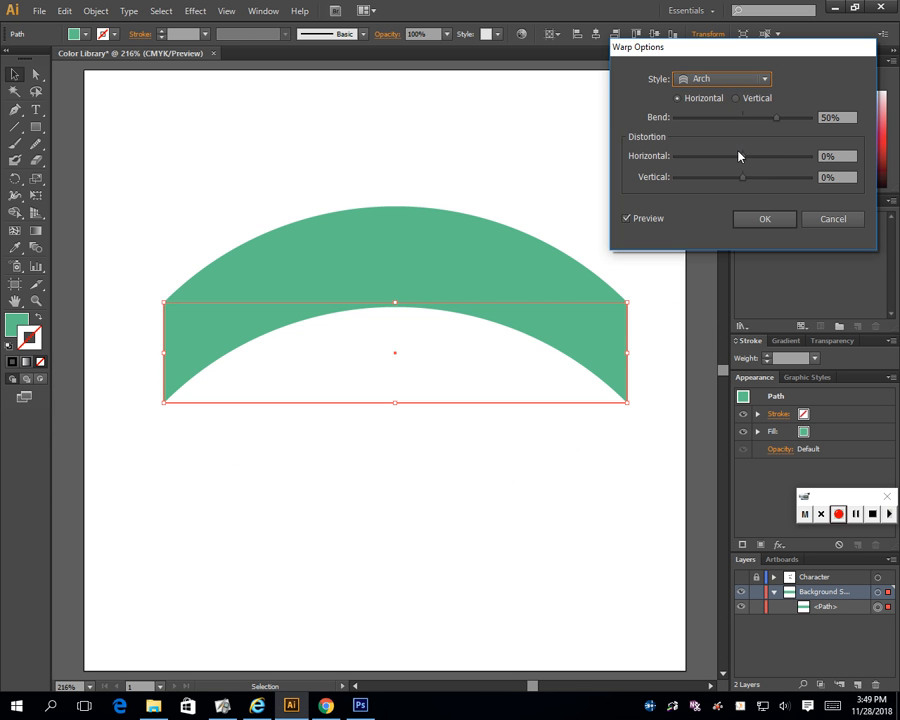
left_click(766, 80)
left_click(729, 208)
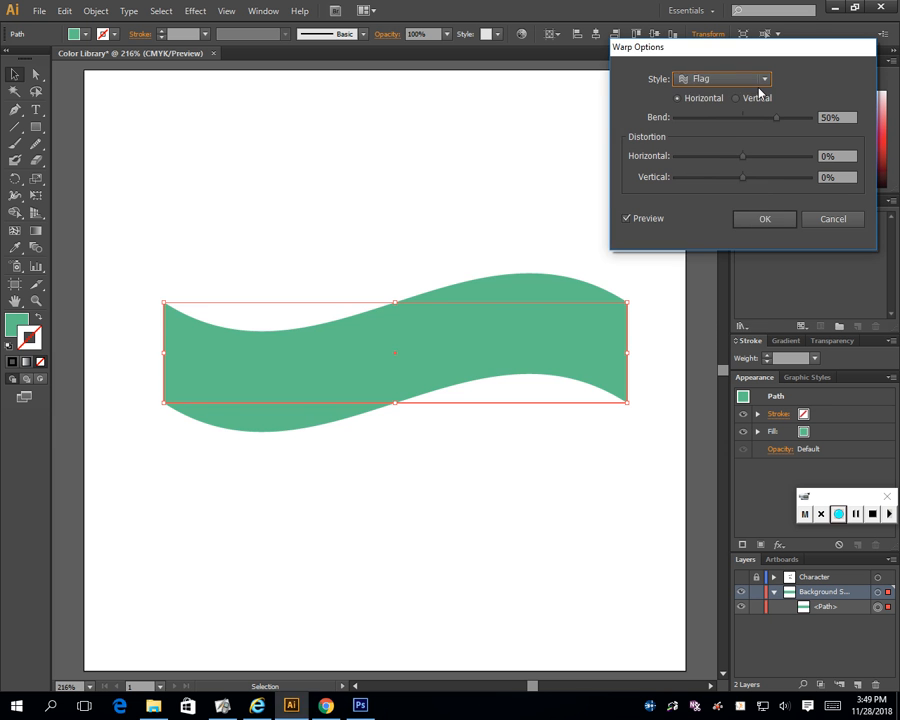
left_click(759, 84)
left_click(712, 225)
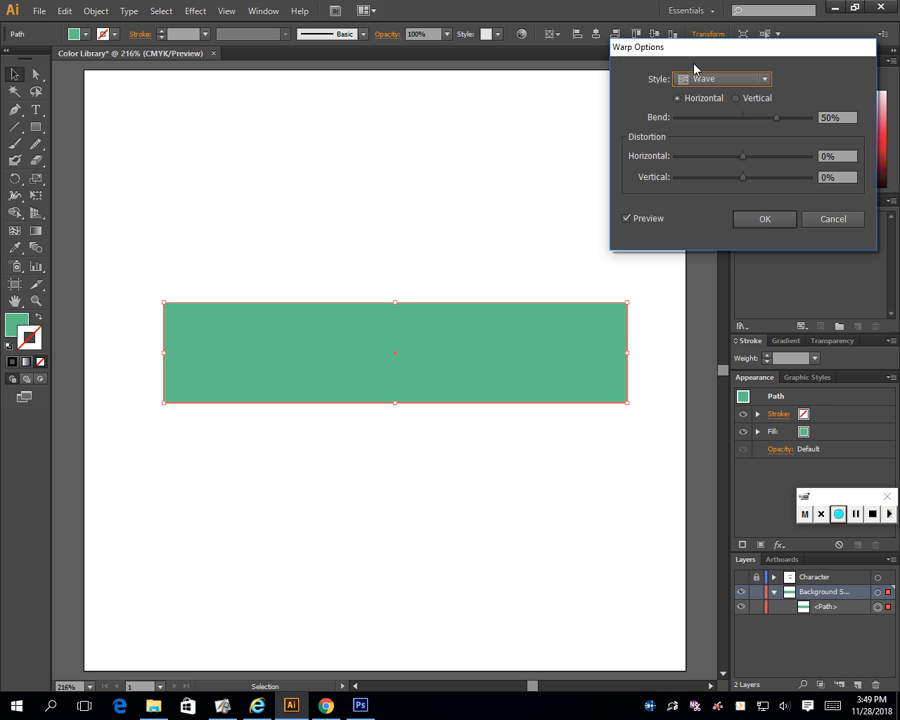
Step: Try the Fish, Rise, FishEye, Inflate and Squeeze warp styles on the rectangle
left_click(732, 81)
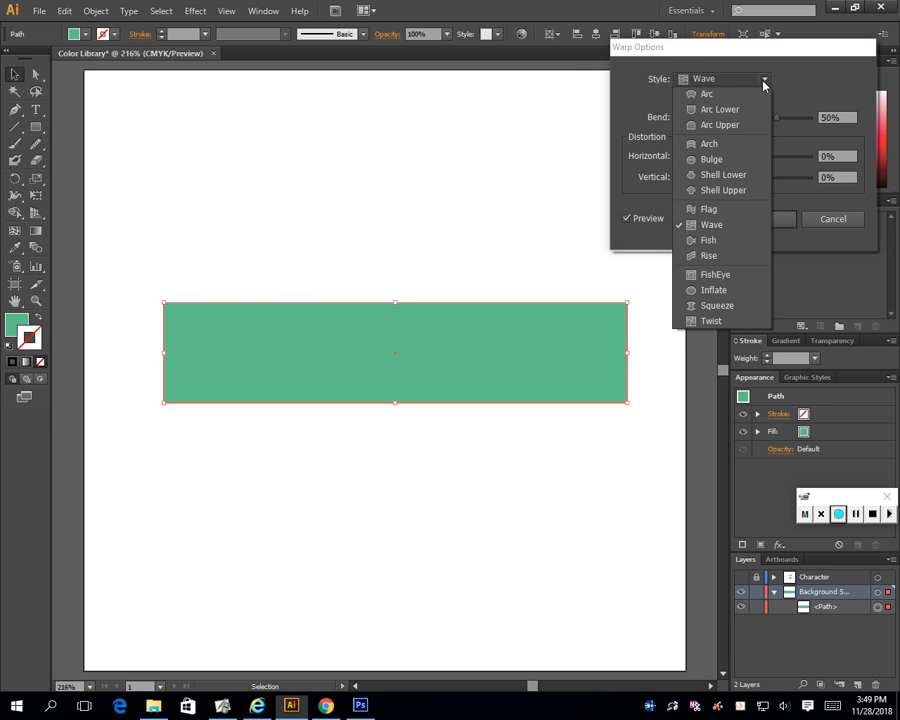
left_click(719, 240)
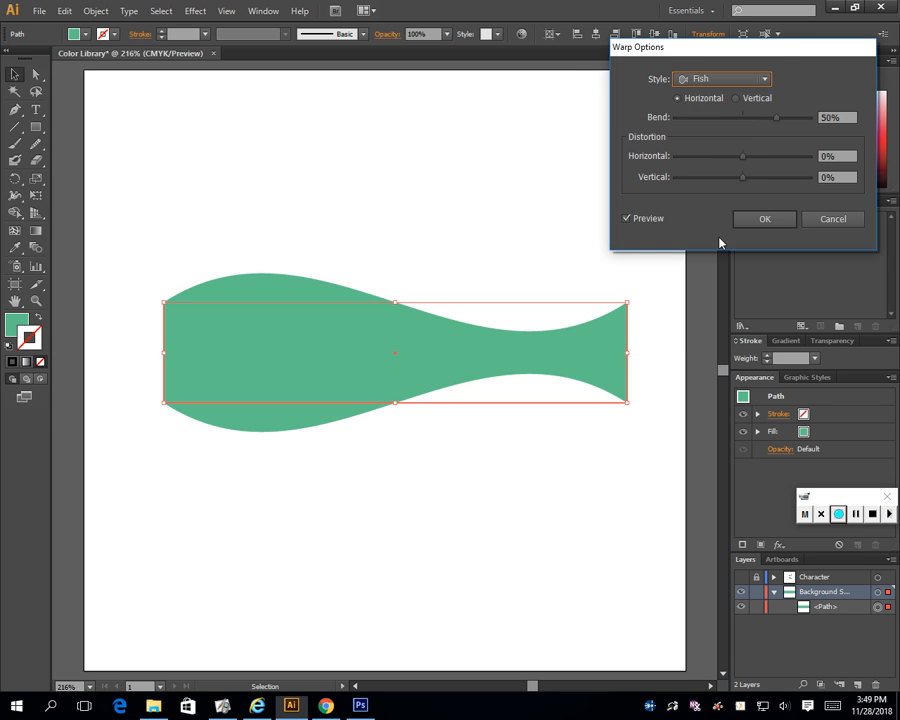
left_click(765, 79)
left_click(729, 256)
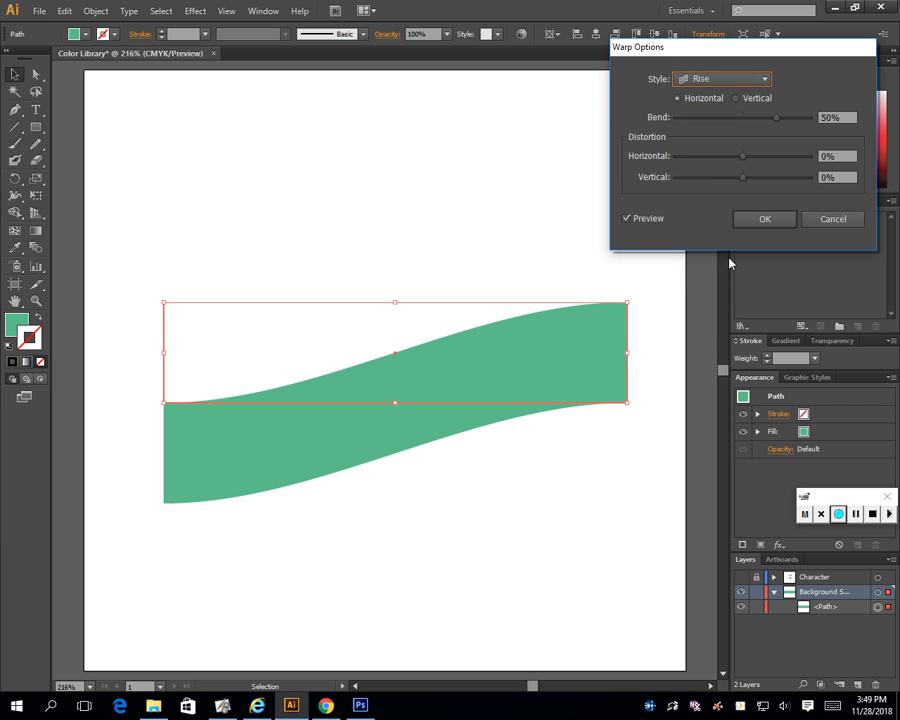
left_click(765, 79)
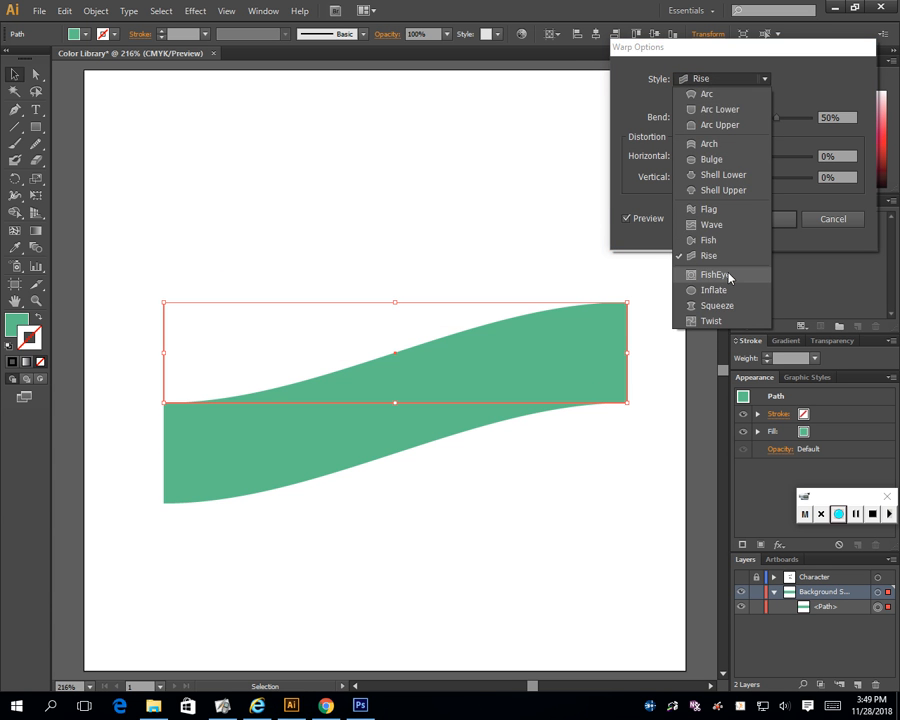
left_click(729, 277)
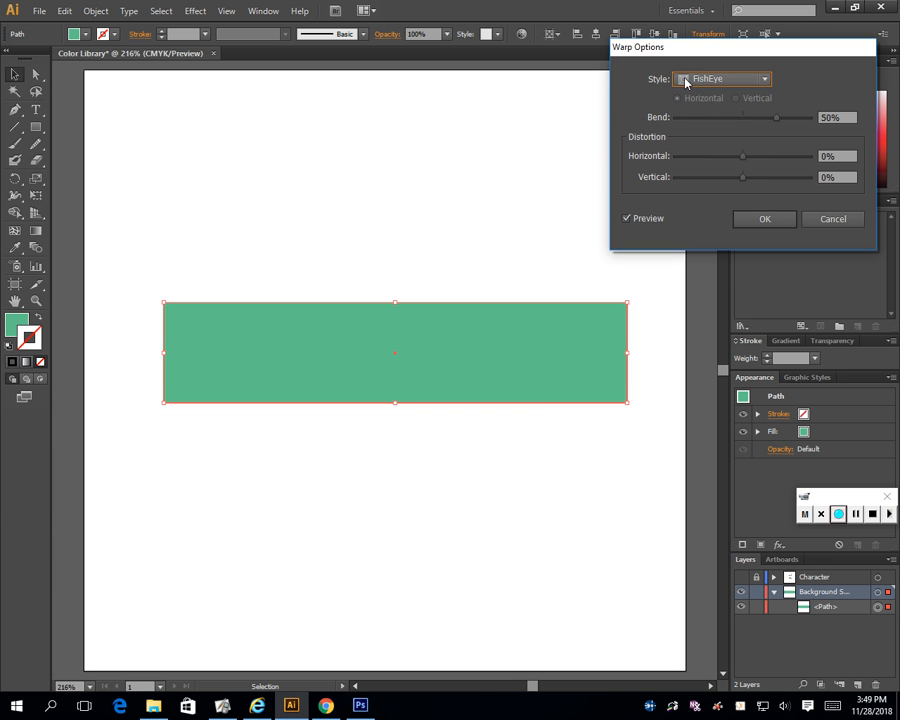
left_click(762, 79)
left_click(730, 293)
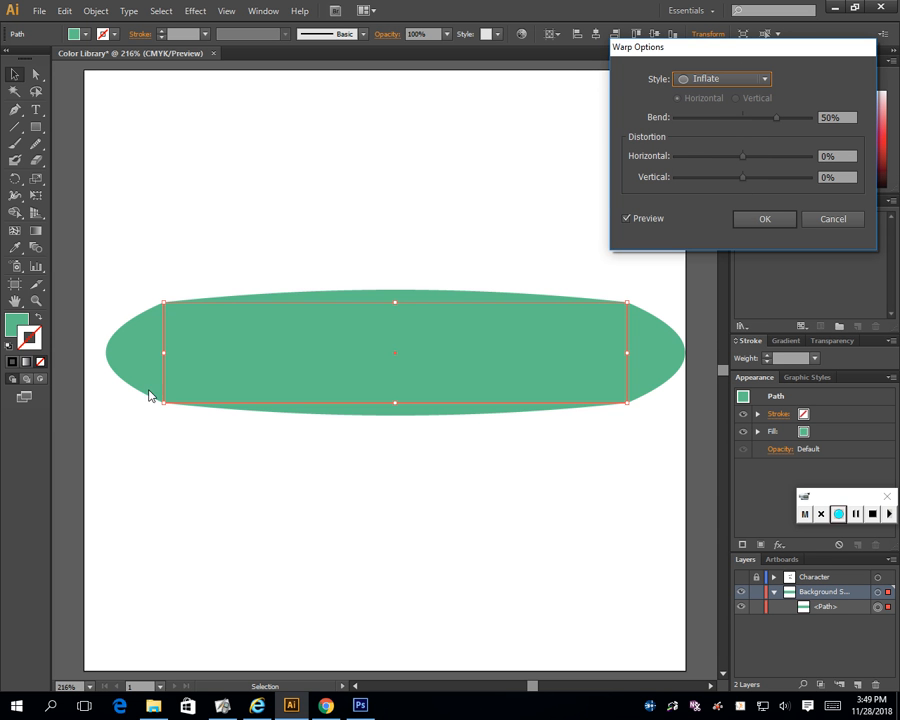
left_click(771, 79)
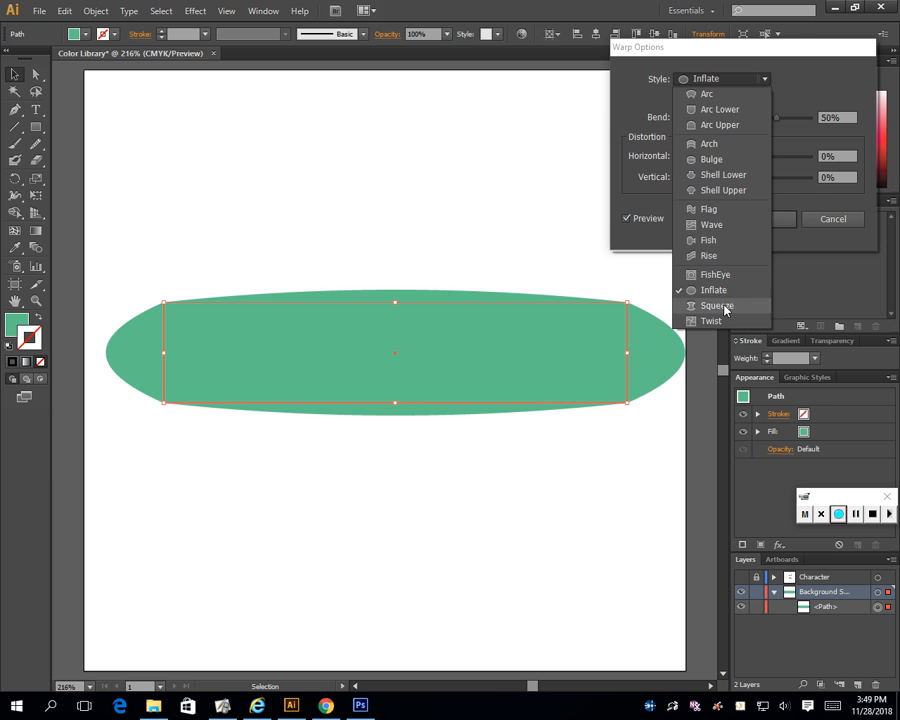
left_click(710, 301)
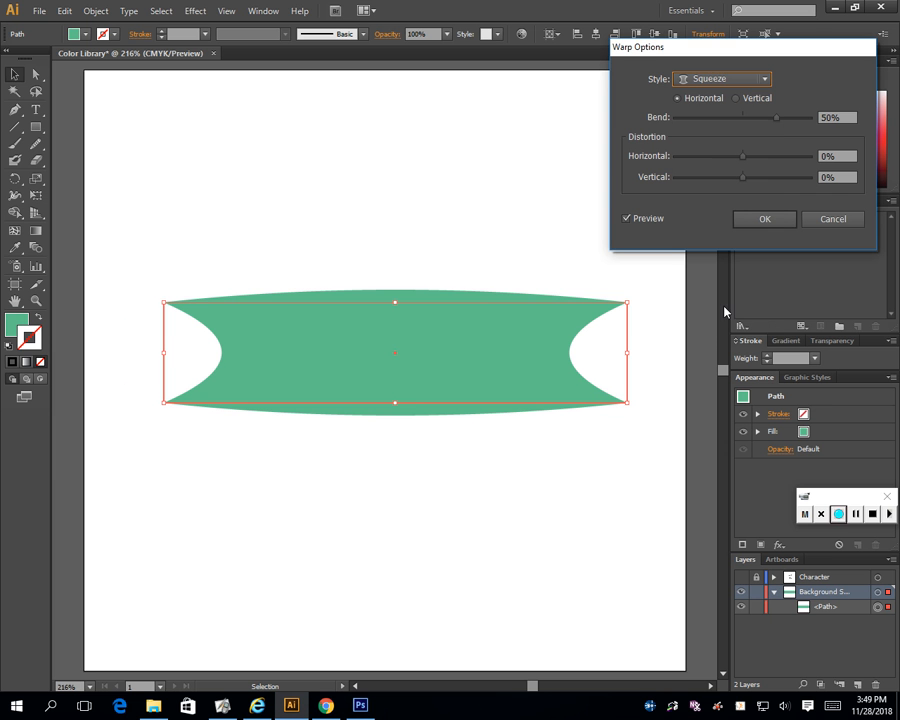
Step: Set the warp style to Arc and the bend to -35%
left_click(745, 79)
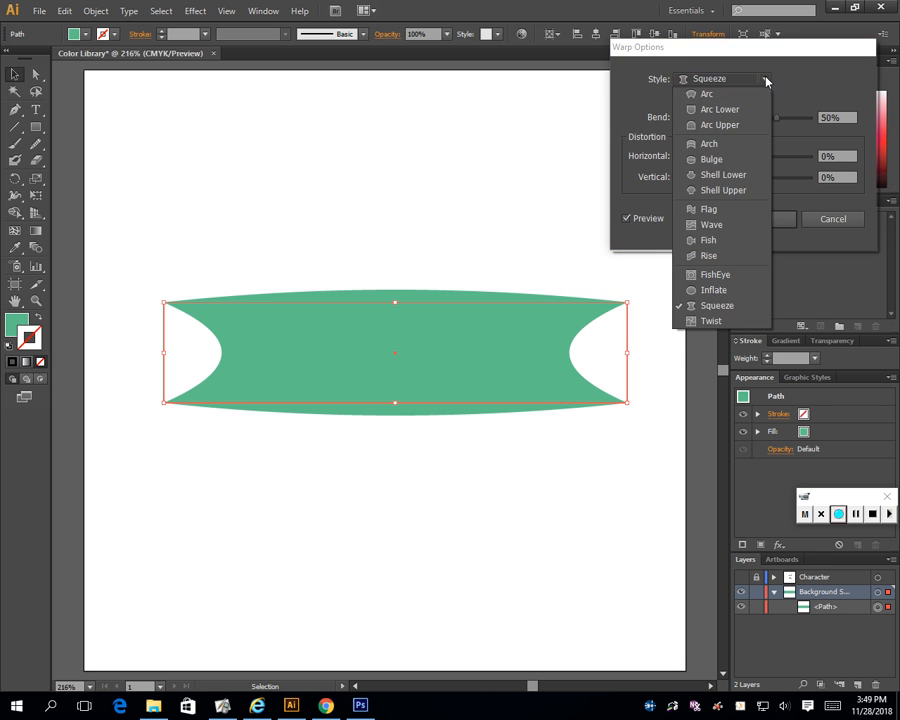
left_click(712, 96)
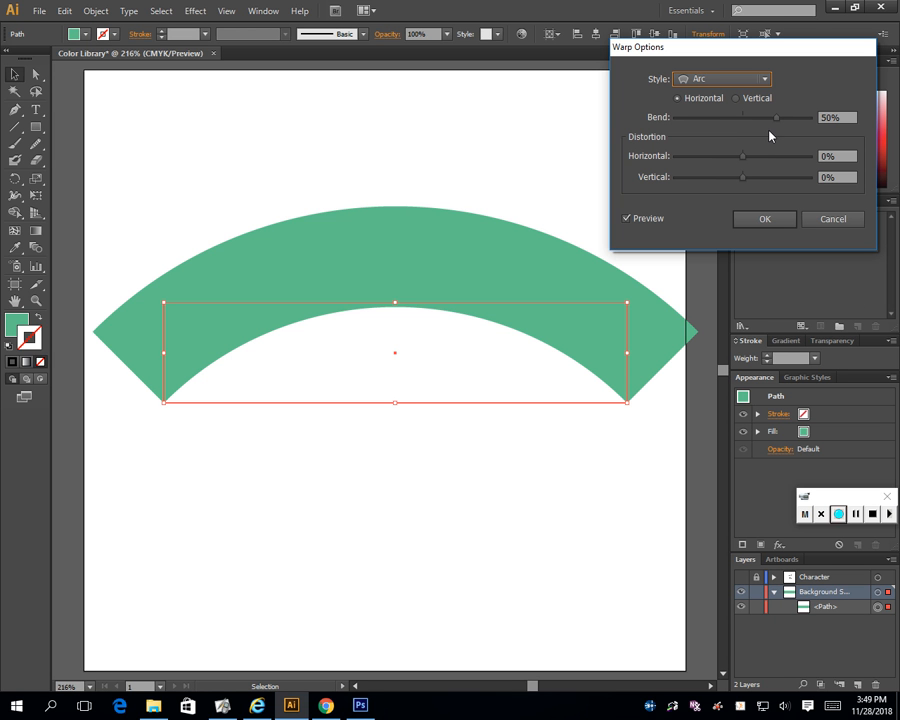
left_click_drag(777, 121, 719, 117)
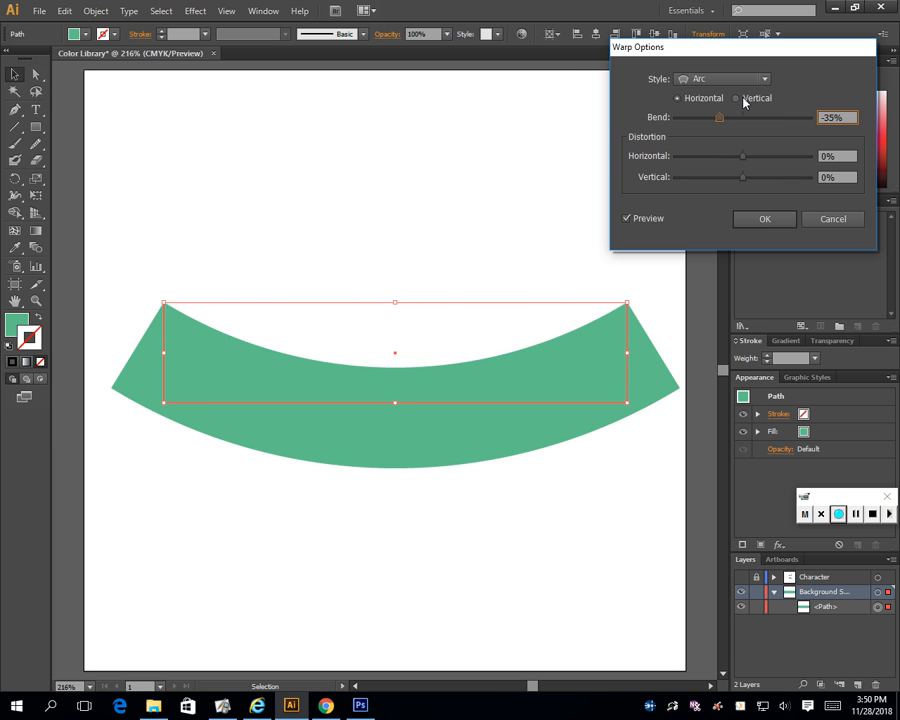
Step: Try the Arc Lower style with the negative bend and return the warp to Arc
left_click(767, 78)
left_click(729, 110)
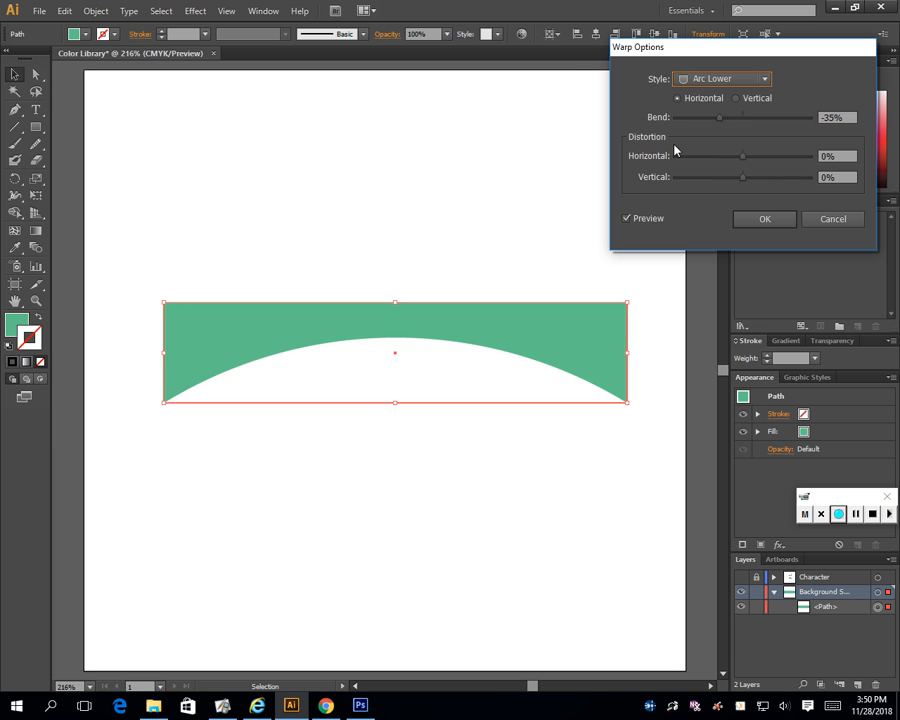
left_click(767, 79)
left_click(683, 93)
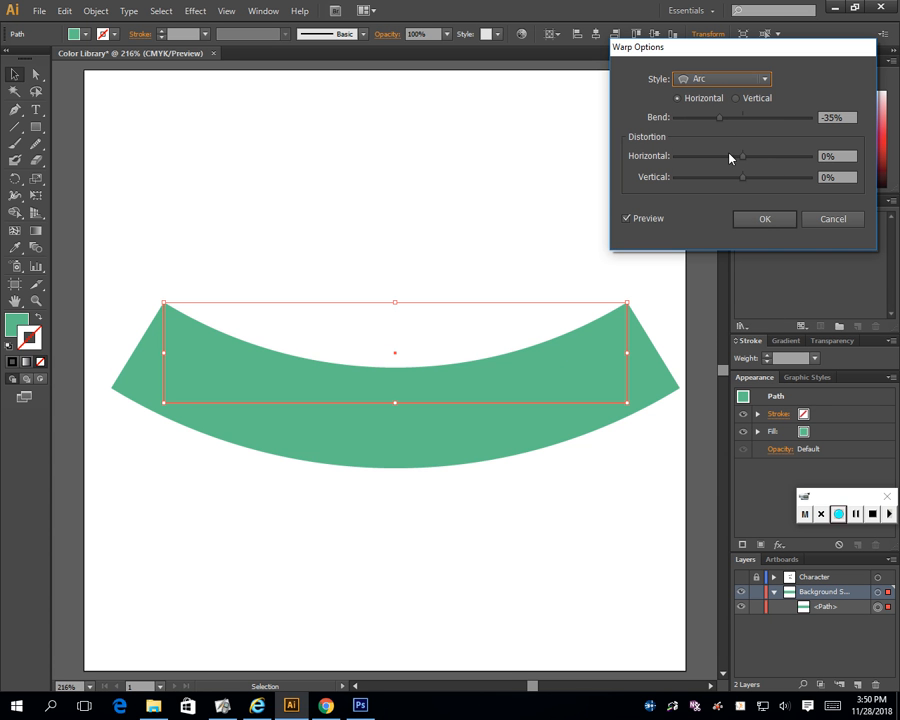
Step: Apply the warp with 39% horizontal and 1% vertical distortion, and move the warped shape to the upper part of the artboard
left_click_drag(743, 157, 769, 158)
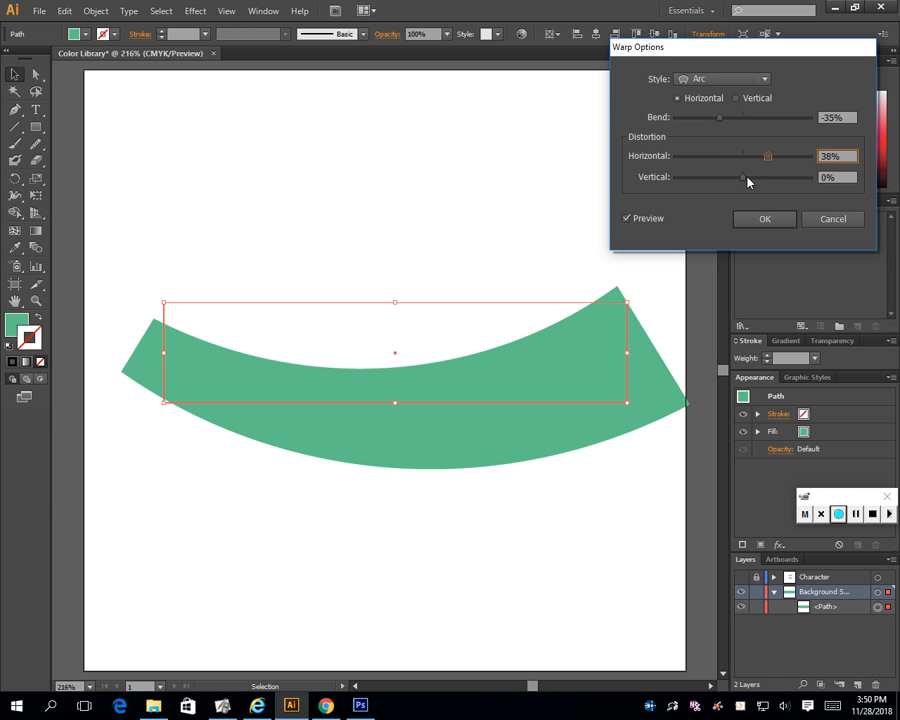
left_click_drag(768, 156, 752, 180)
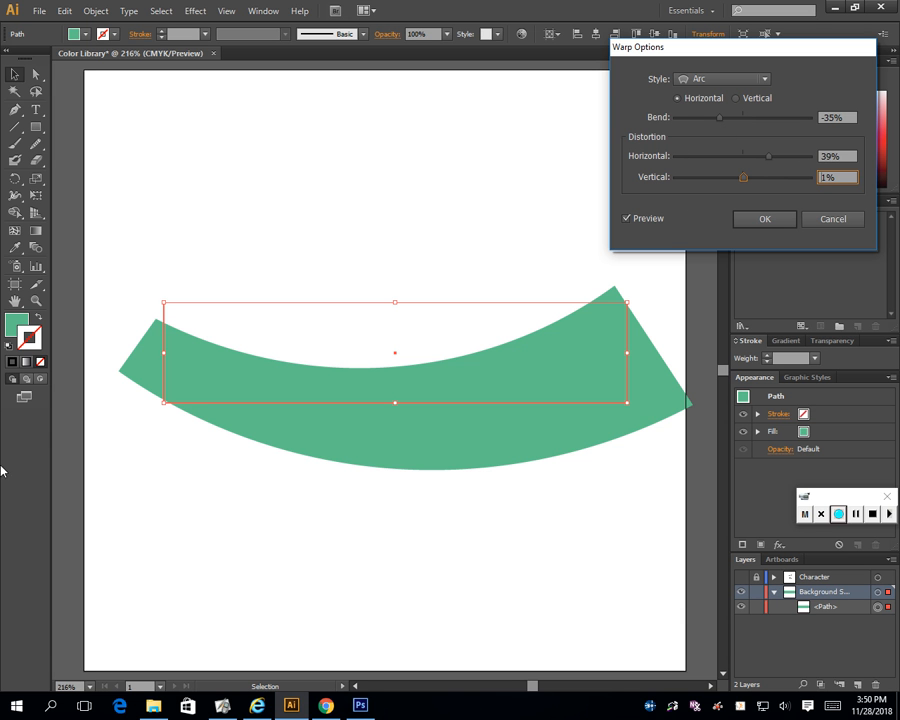
left_click(783, 222)
left_click_drag(406, 380, 389, 245)
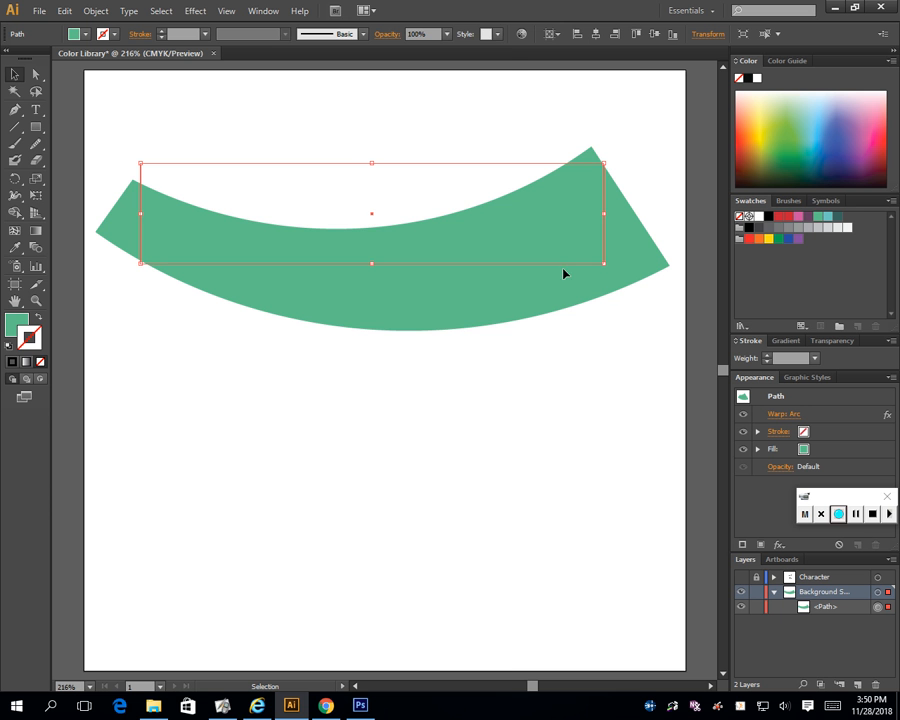
Step: Hide the Appearance panel and show it again
left_click(274, 13)
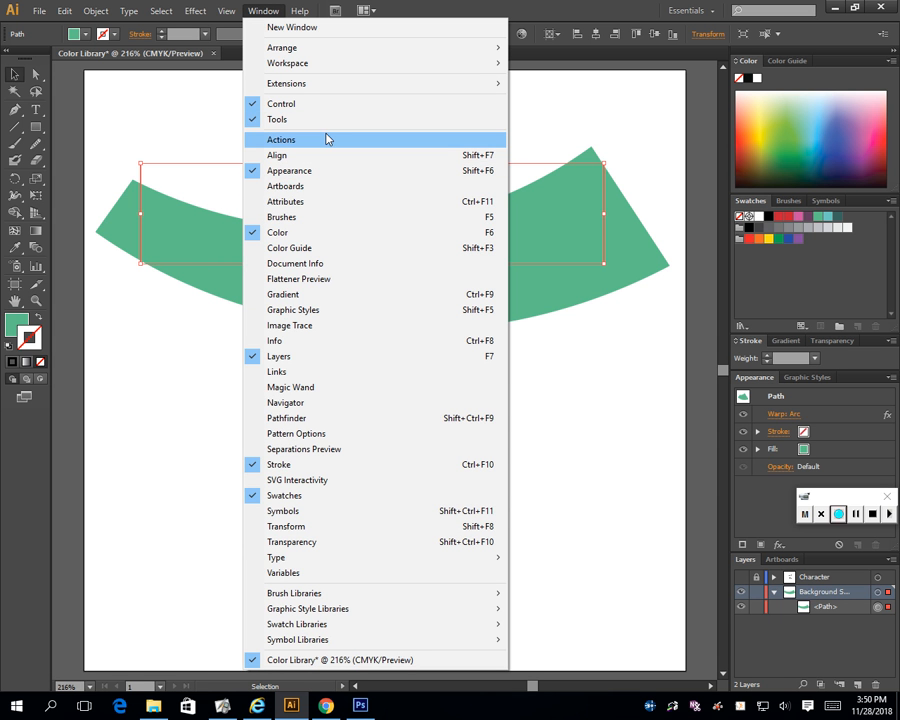
left_click(317, 176)
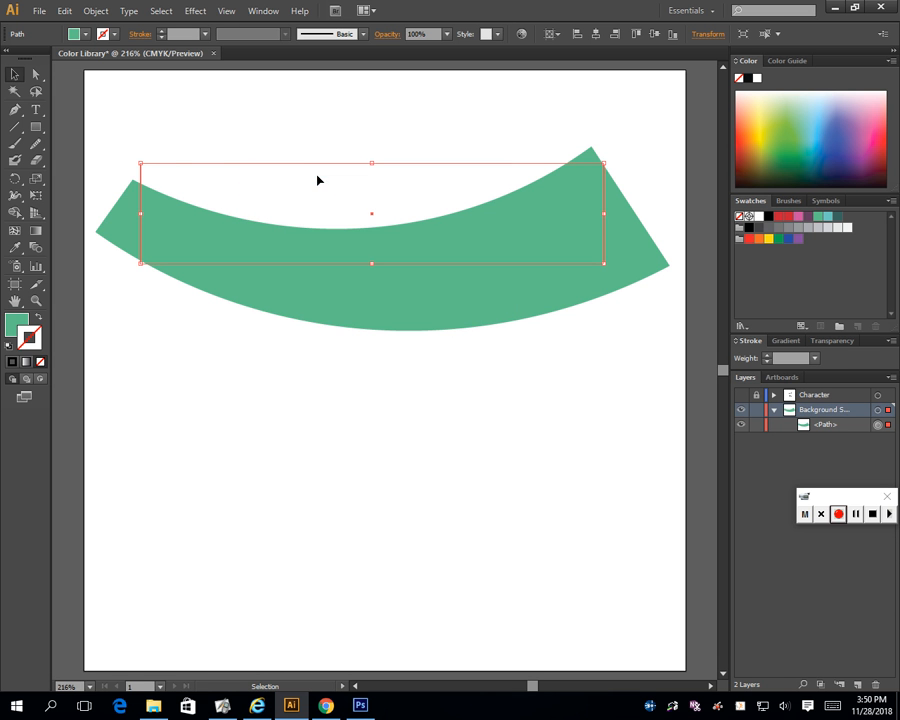
left_click(264, 11)
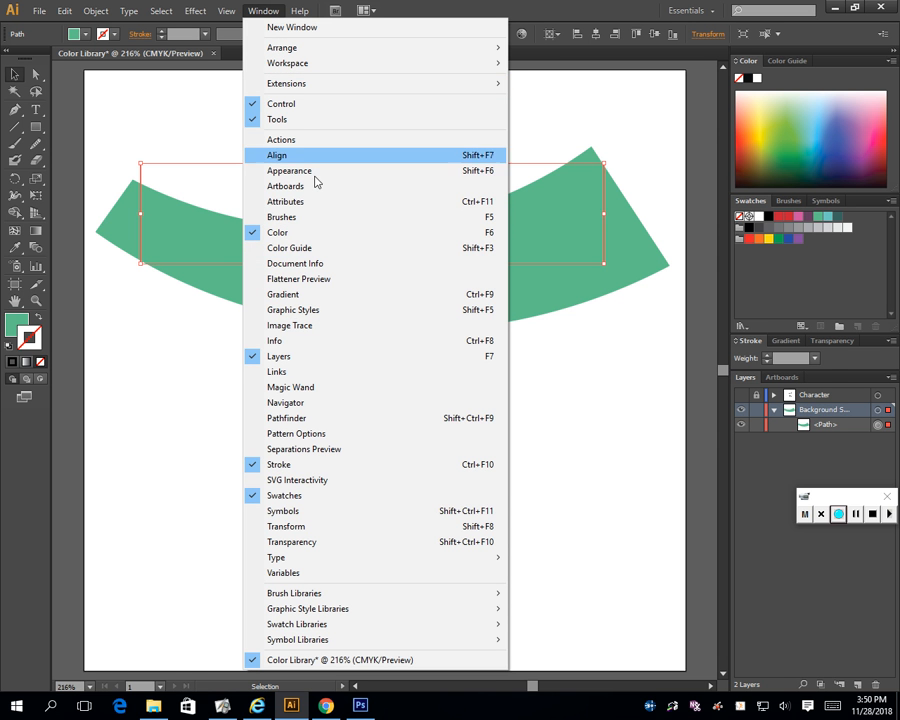
left_click(315, 177)
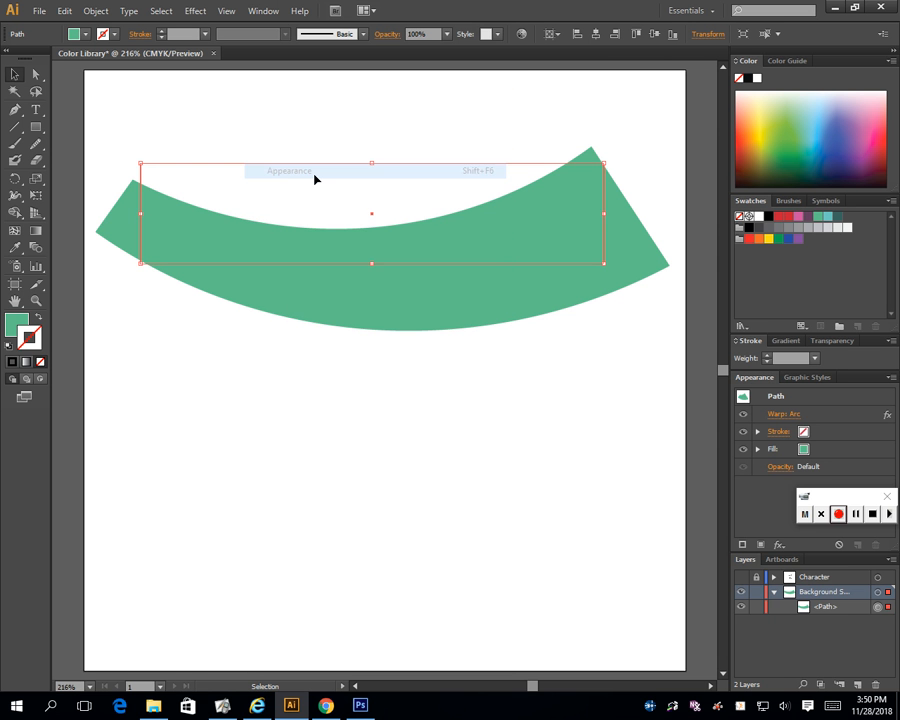
Step: Reopen the applied Arc warp from the shape's appearance, preview it, set distortion to 22% horizontal and -15% vertical, and deselect
left_click(786, 418)
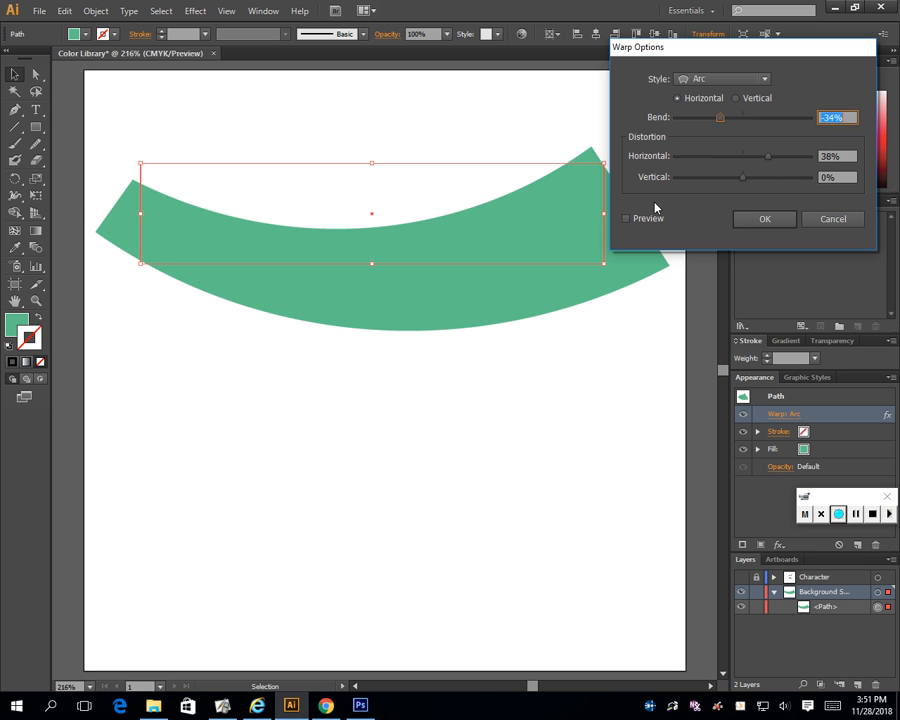
left_click(628, 219)
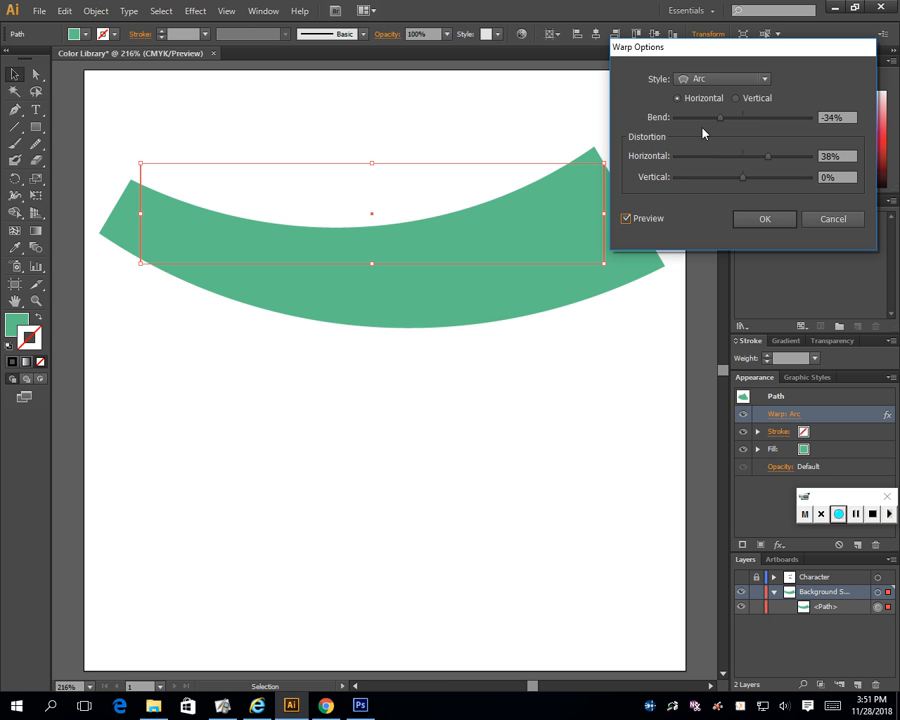
left_click_drag(753, 181, 757, 156)
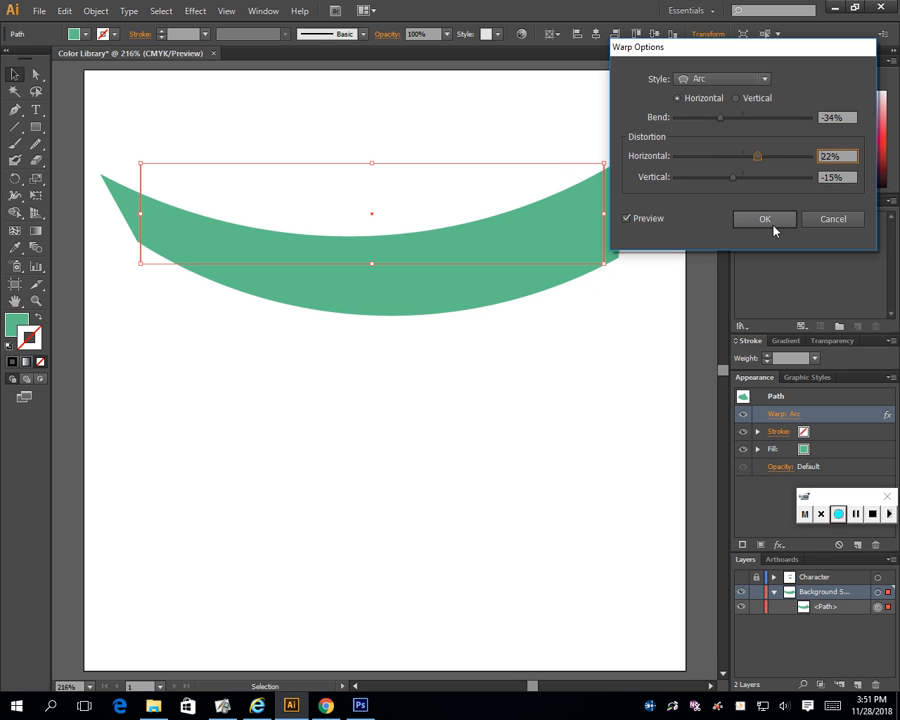
left_click(775, 223)
left_click(442, 535)
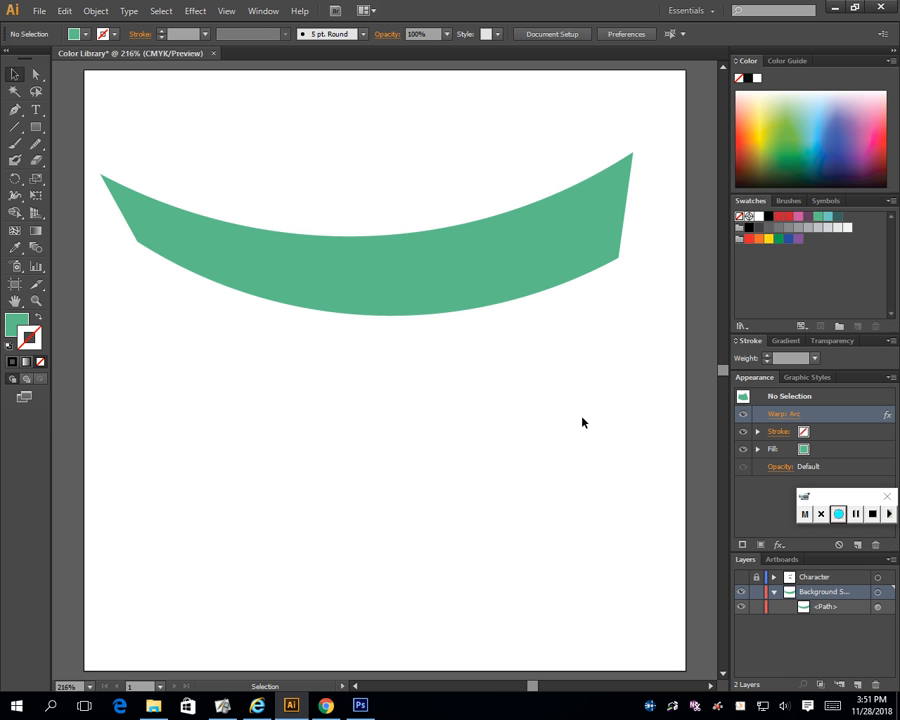
Step: Make a warp envelope from the green shape with the Arc style at 50% bend, and reposition it in the artboard's upper half
left_click(517, 261)
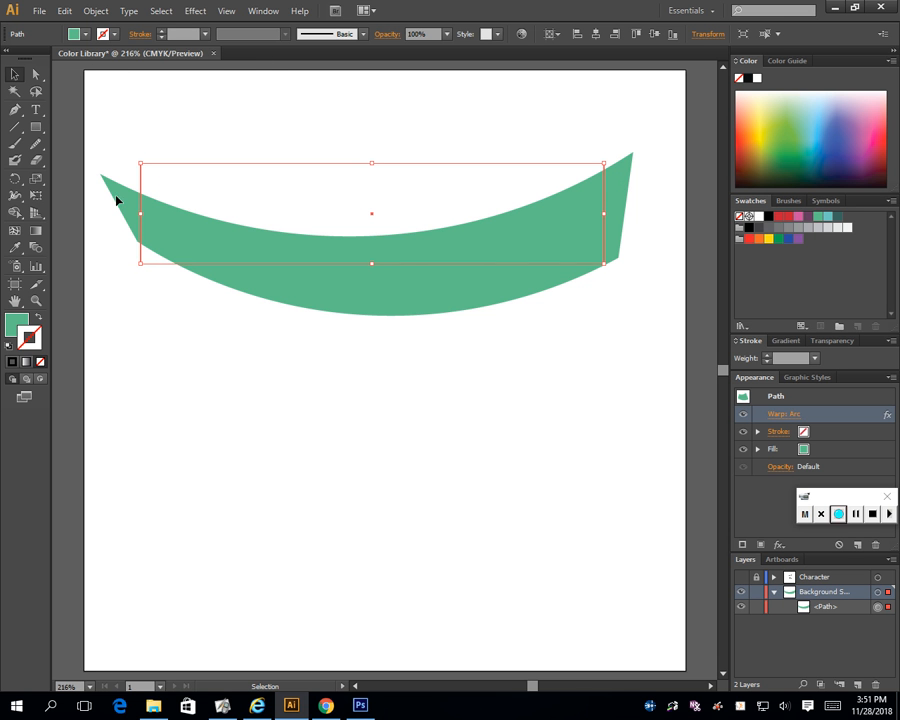
left_click(63, 11)
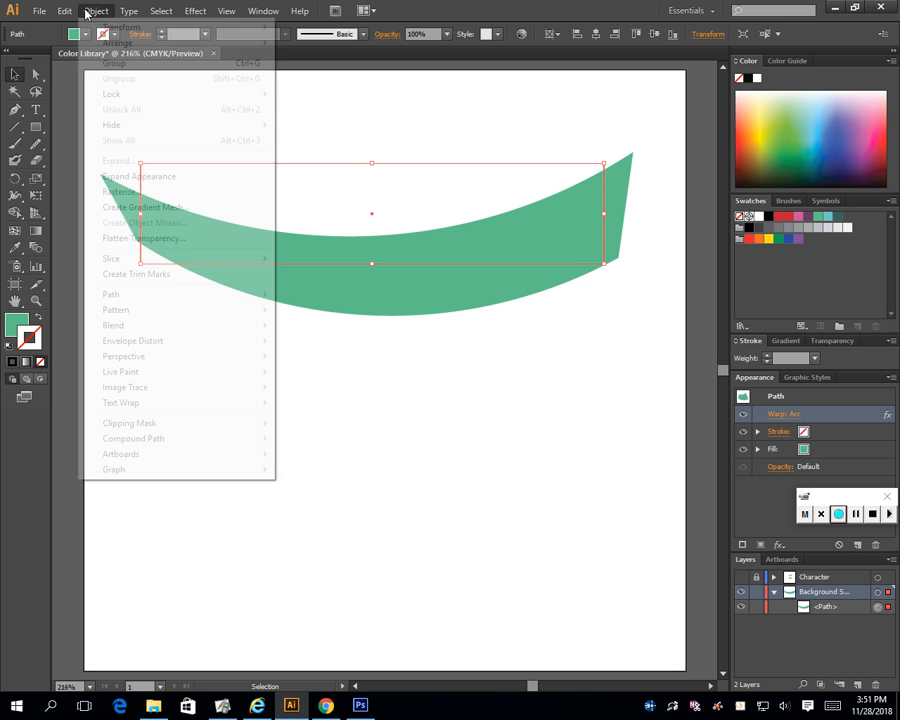
mouse_move(87, 13)
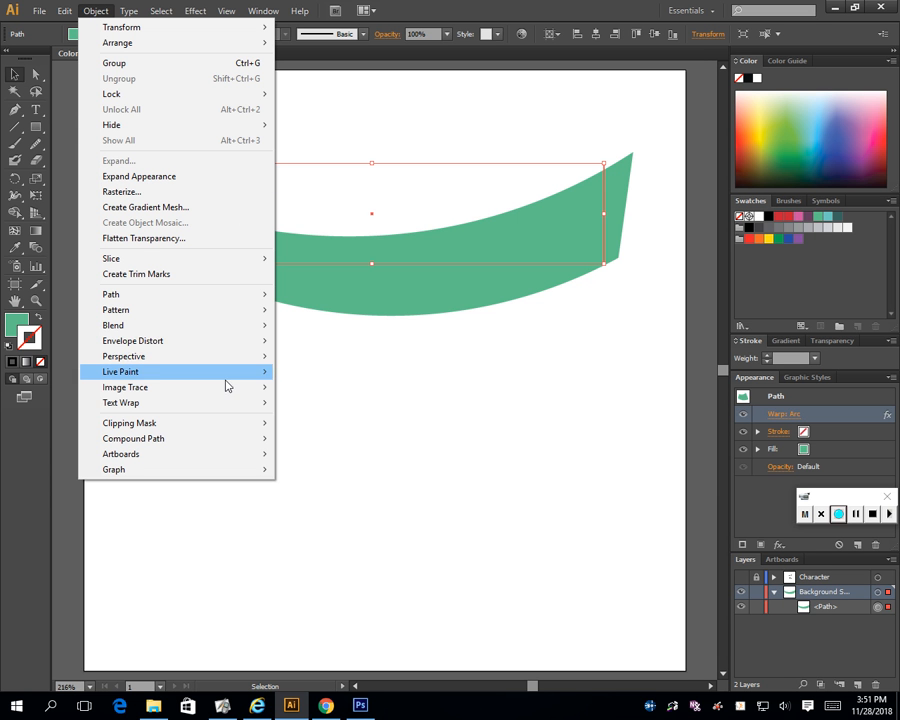
mouse_move(199, 352)
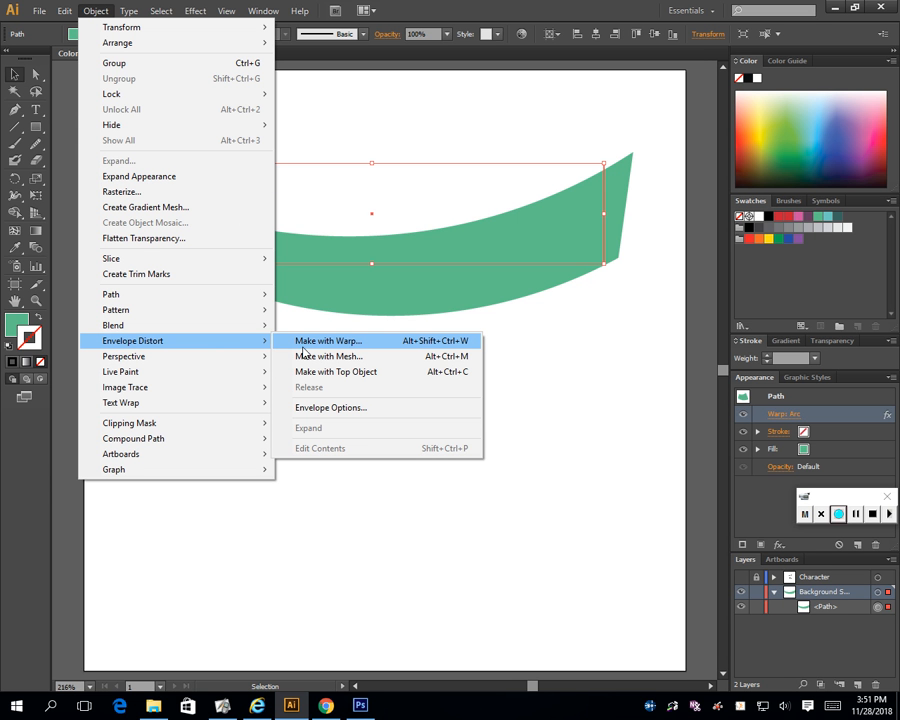
left_click(366, 344)
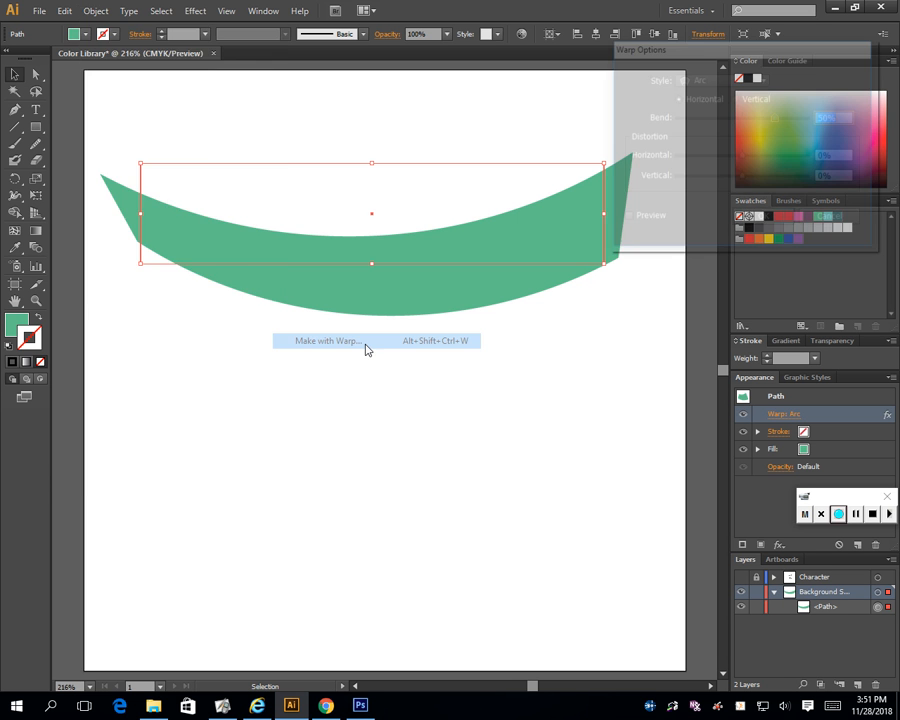
left_click(784, 223)
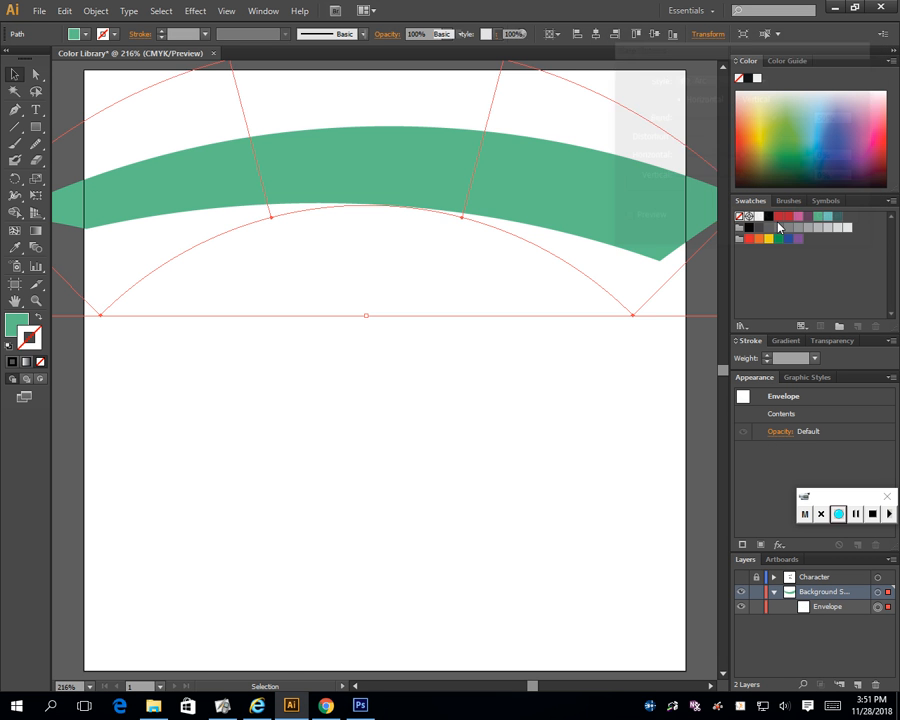
left_click_drag(369, 177, 420, 359)
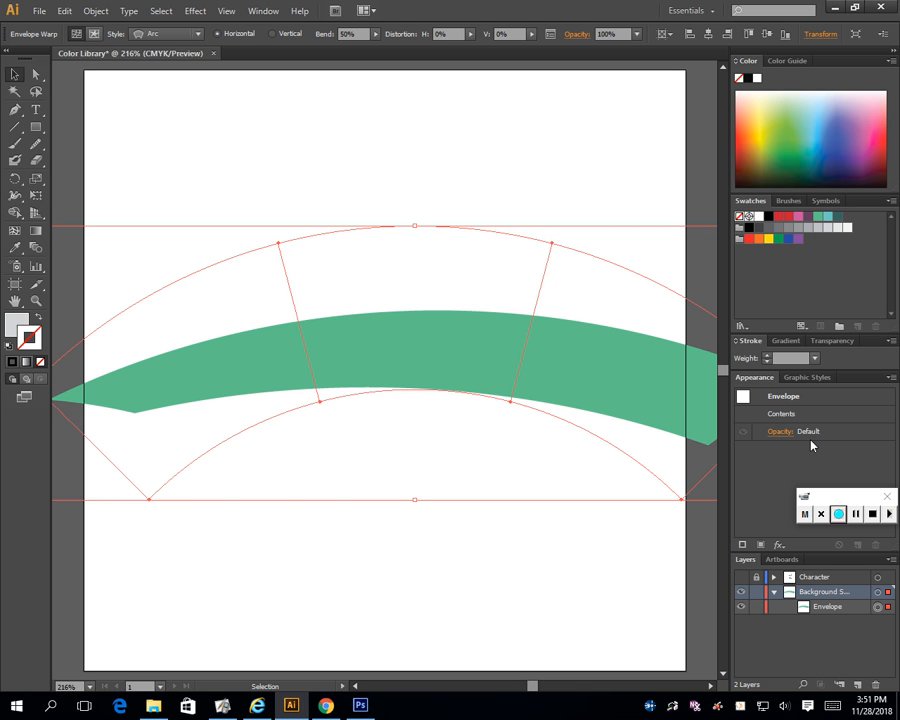
left_click_drag(491, 351, 458, 253)
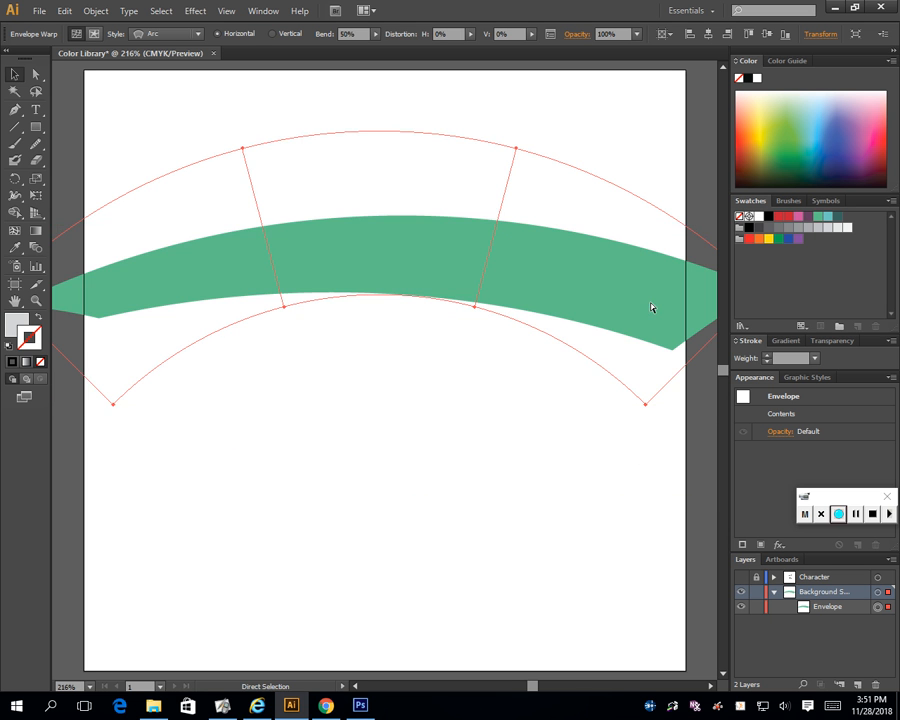
Step: Delete the green envelope and draw a wide light grey rectangle near the middle of the artboard
key("ctrl+minus")
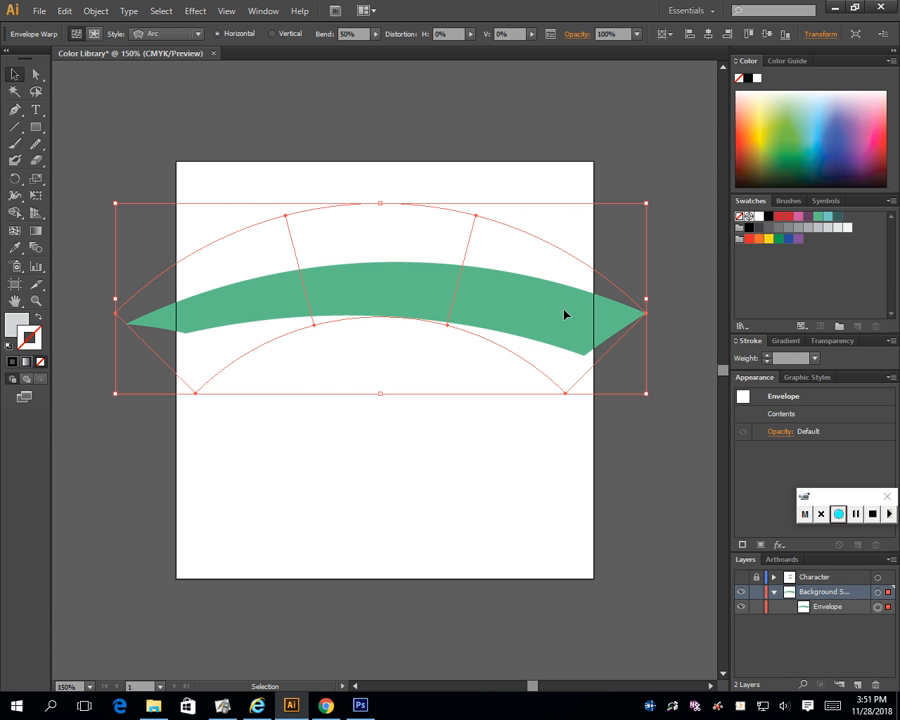
key("Delete")
left_click(35, 127)
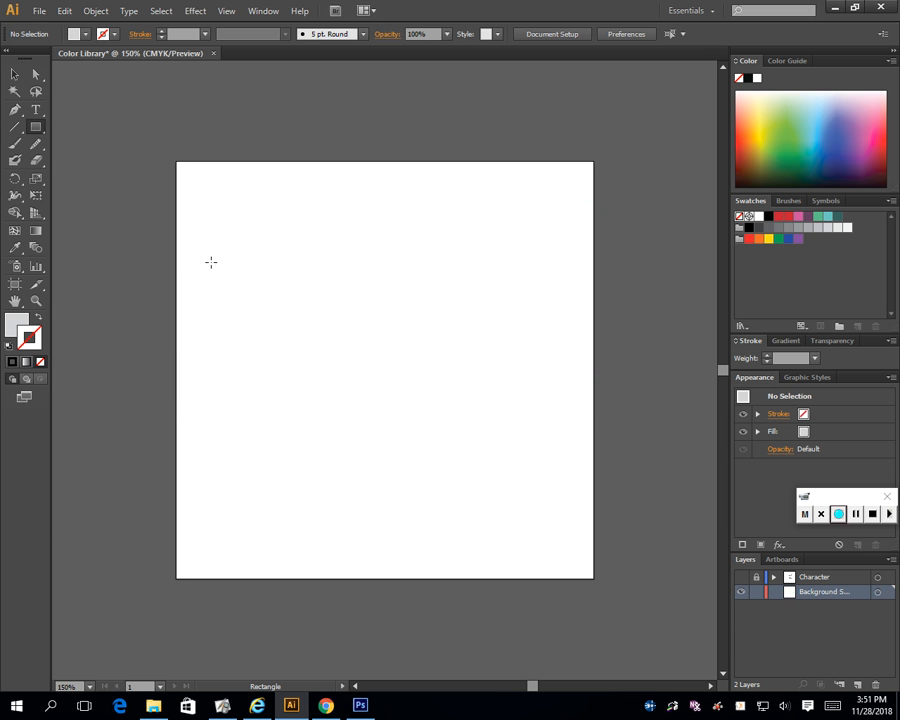
left_click_drag(260, 289, 549, 396)
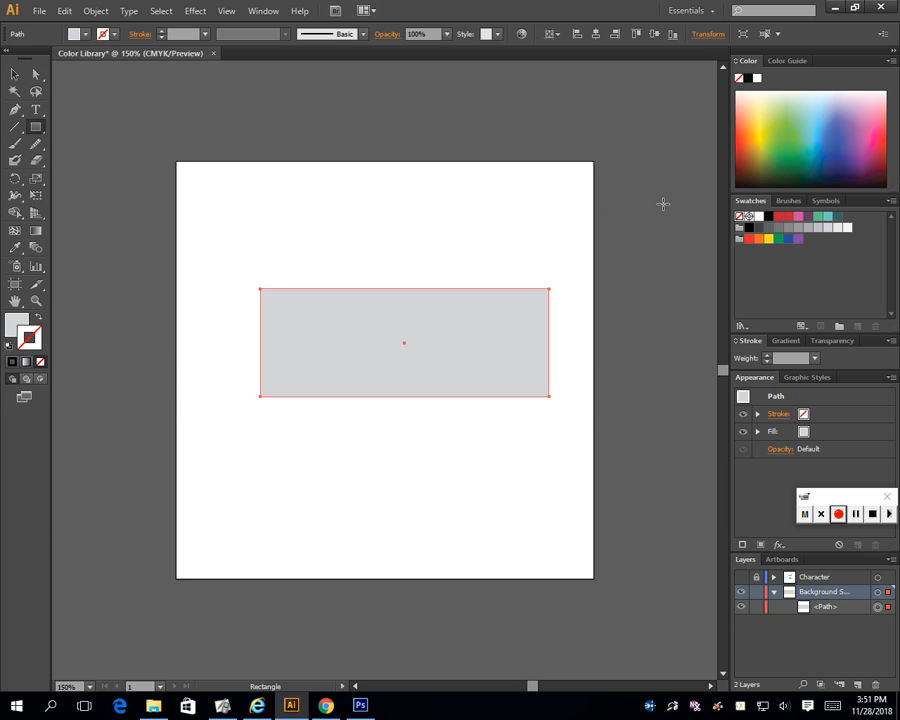
left_click(196, 10)
mouse_move(240, 195)
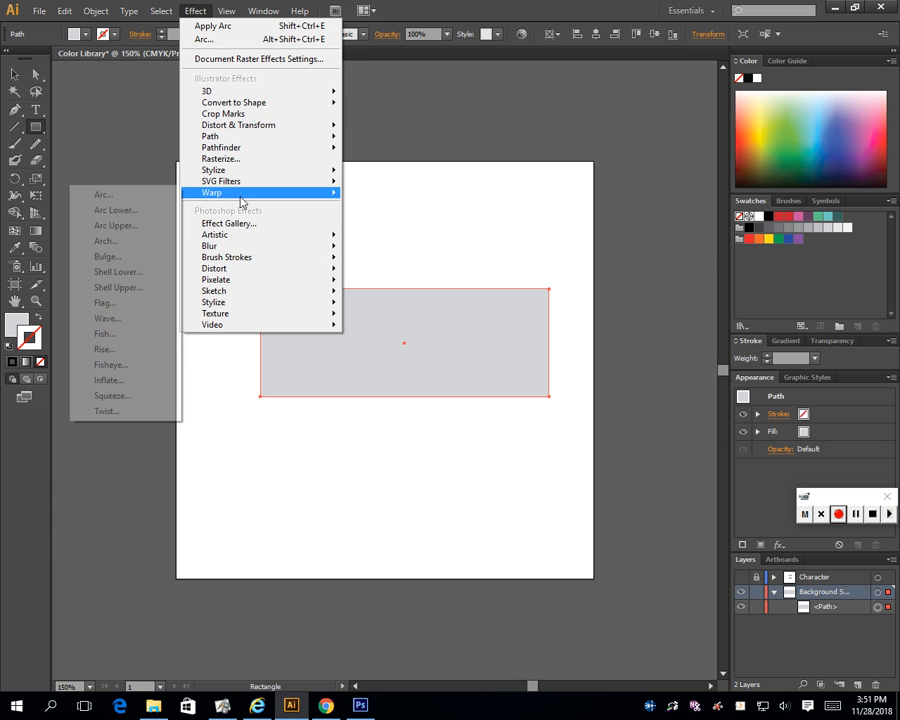
left_click(143, 207)
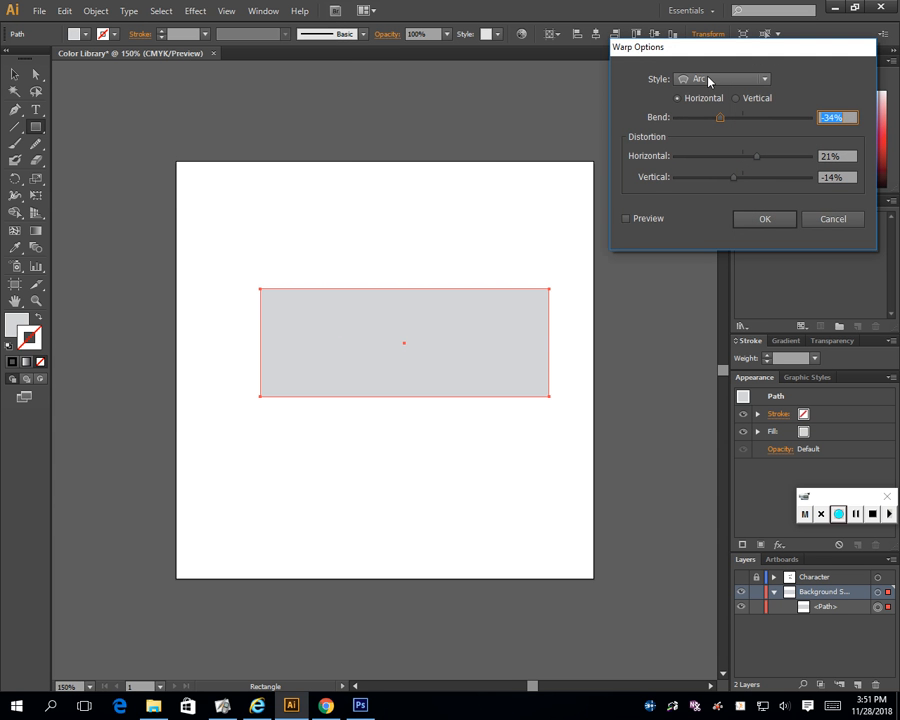
left_click(830, 219)
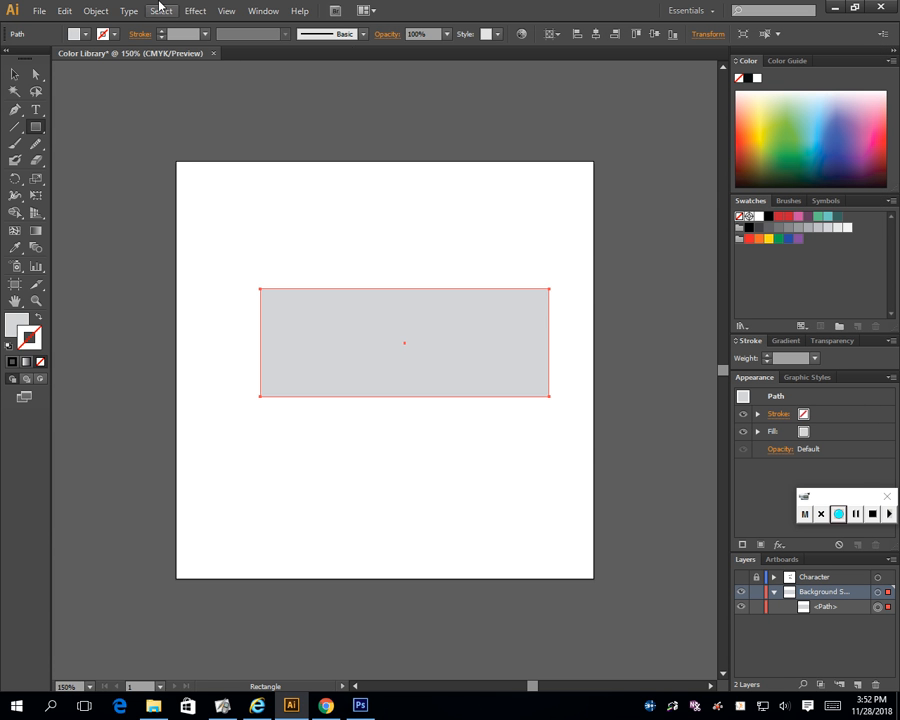
Step: Apply an Arc Upper warp effect to the grey rectangle with 50% bend, 1% horizontal and 0% vertical distortion
left_click(189, 9)
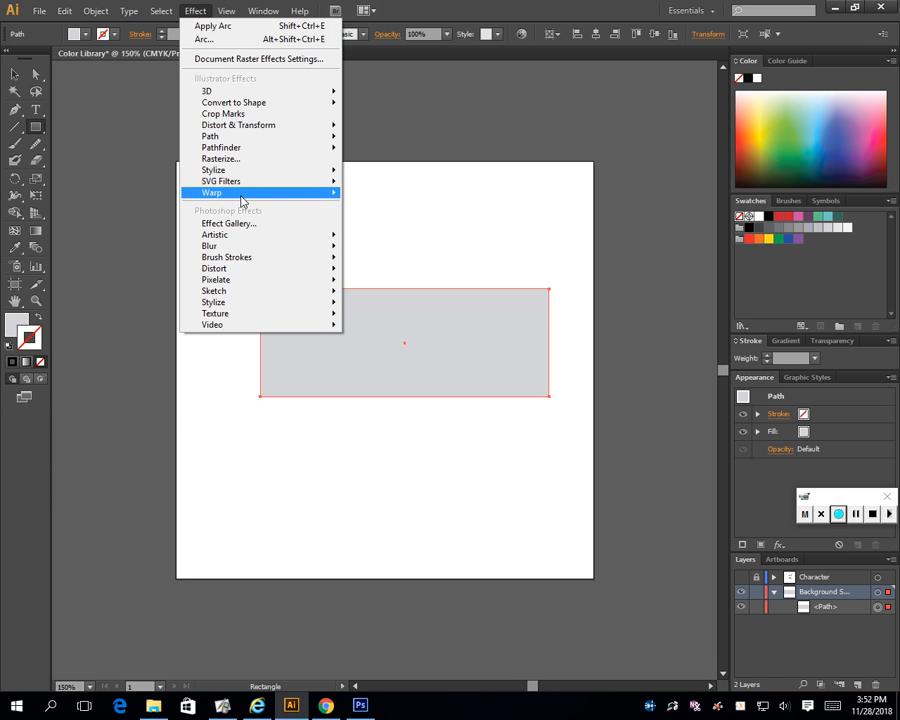
mouse_move(241, 203)
left_click(151, 193)
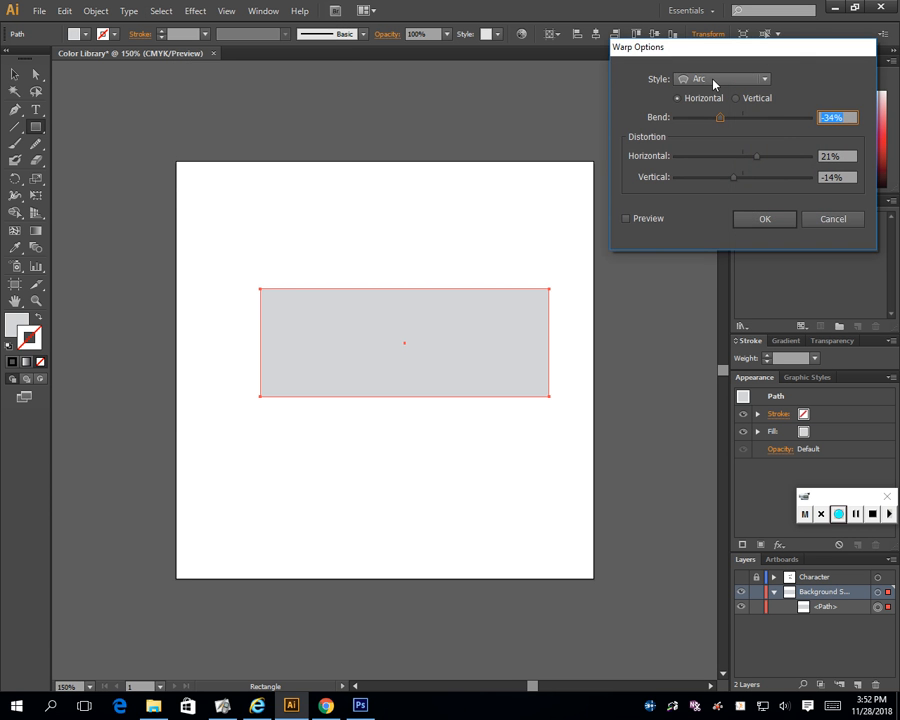
left_click(713, 79)
left_click(713, 124)
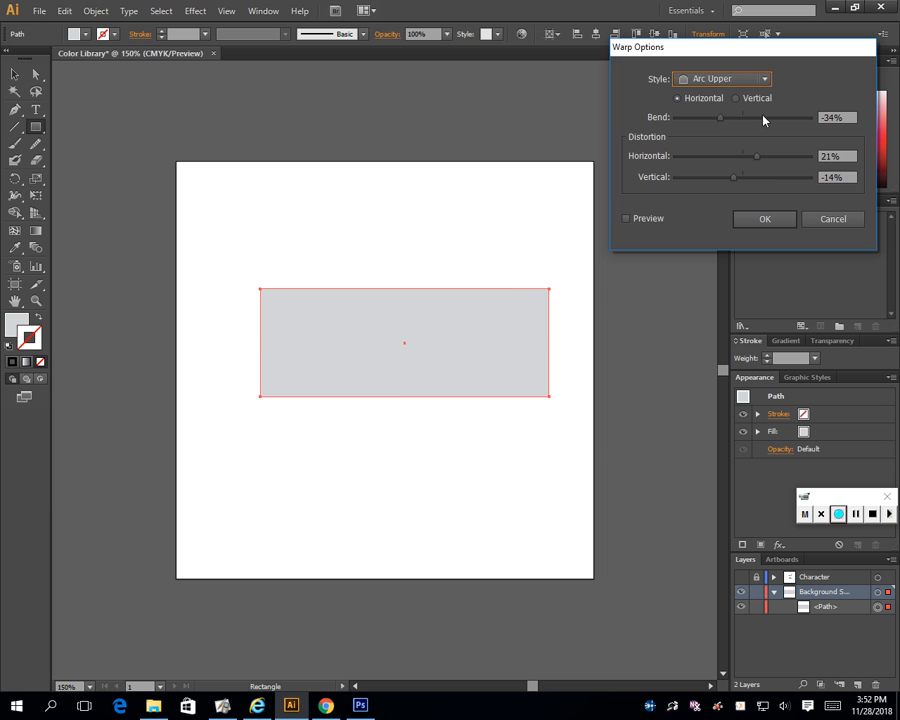
left_click(626, 218)
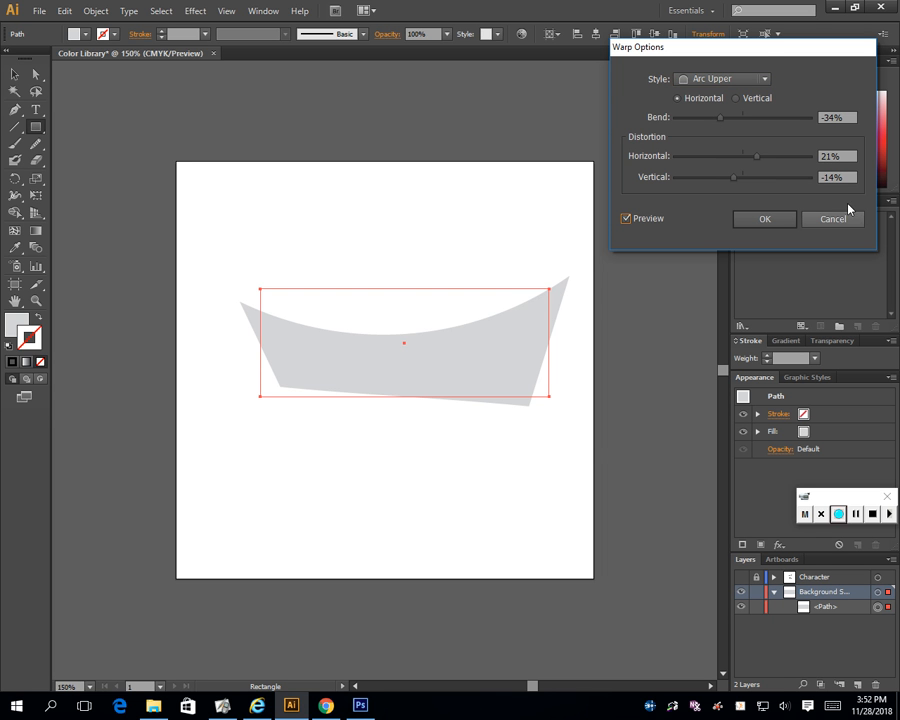
mouse_move(755, 158)
left_mouse_down()
mouse_move(742, 160)
mouse_move(735, 181)
mouse_move(745, 185)
mouse_move(741, 144)
left_mouse_up()
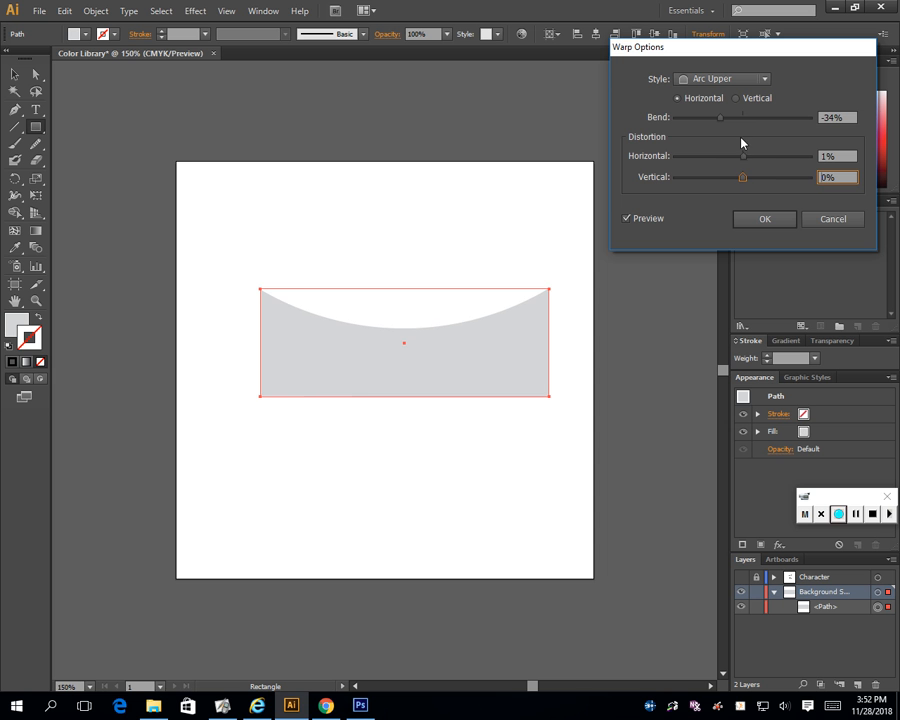
double_click(815, 118)
type("50")
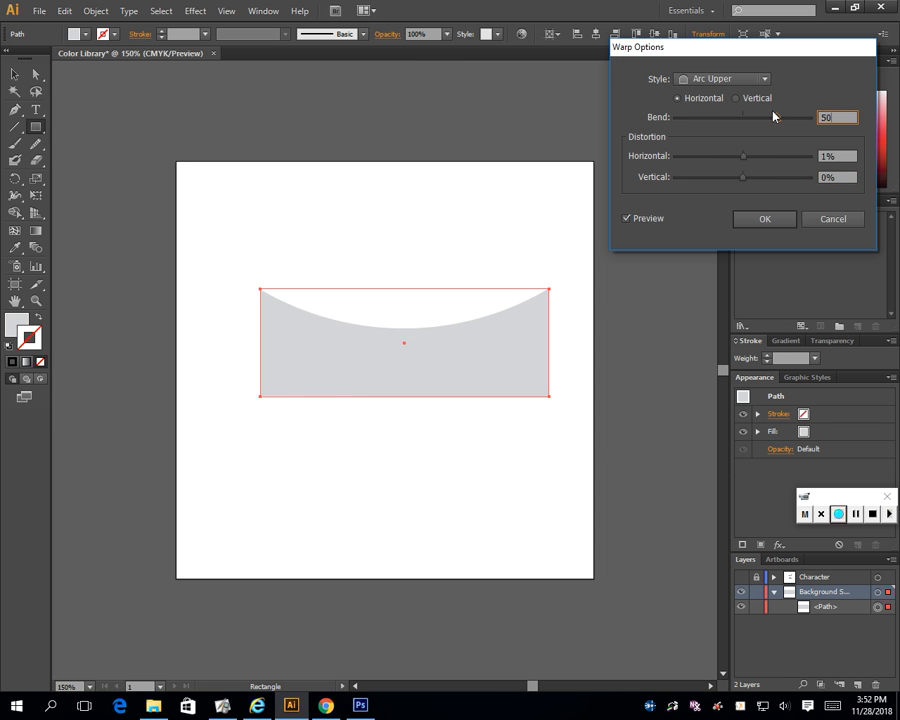
key("Return")
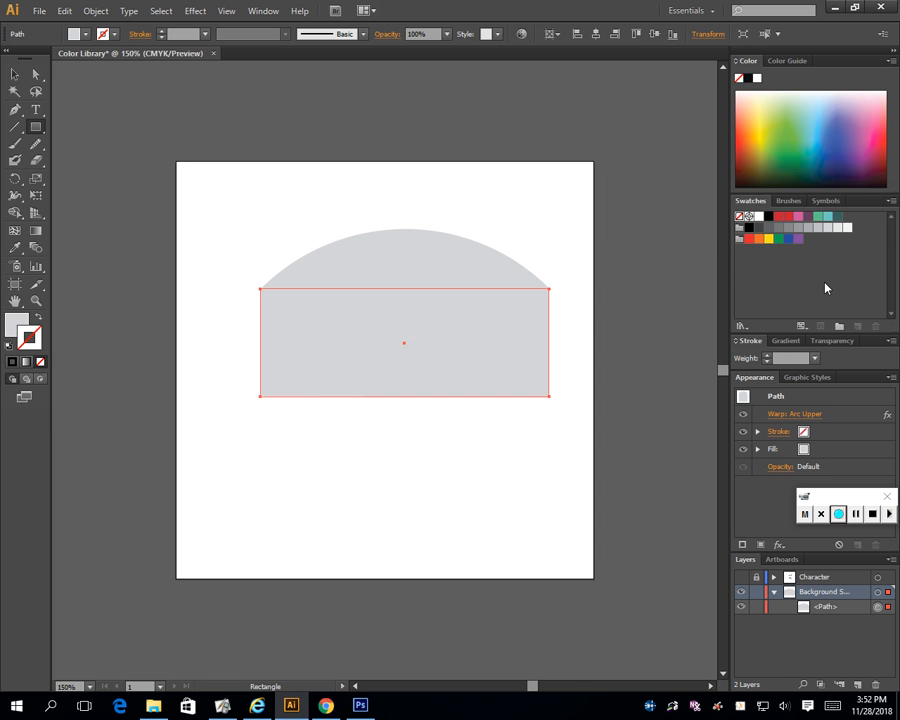
Step: Move the warped grey shape to the artboard's centre, and undo back to the empty artboard
left_click(15, 74)
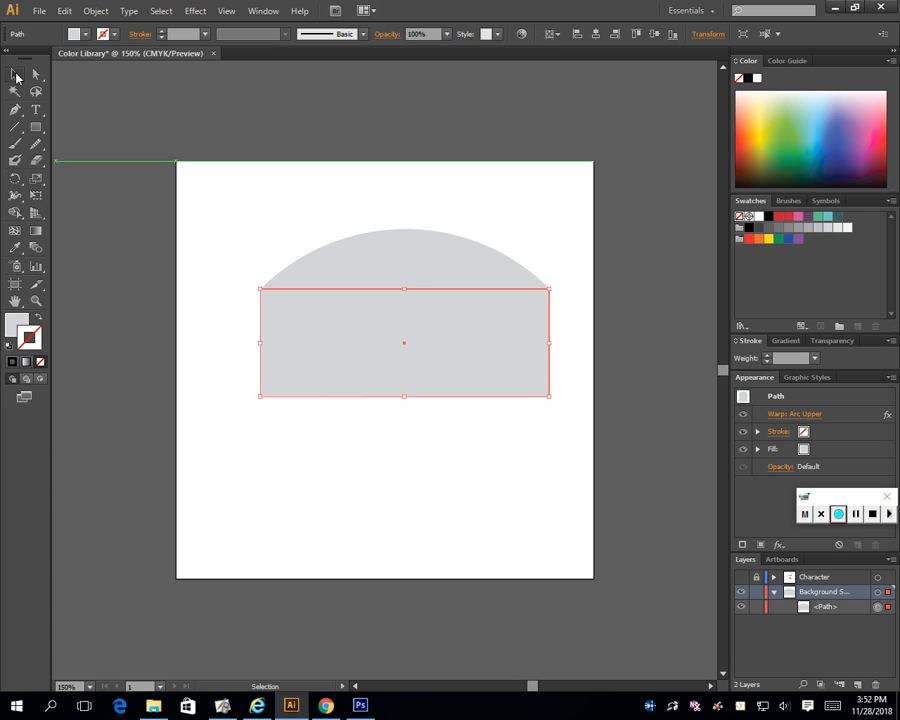
left_click_drag(417, 330, 397, 361)
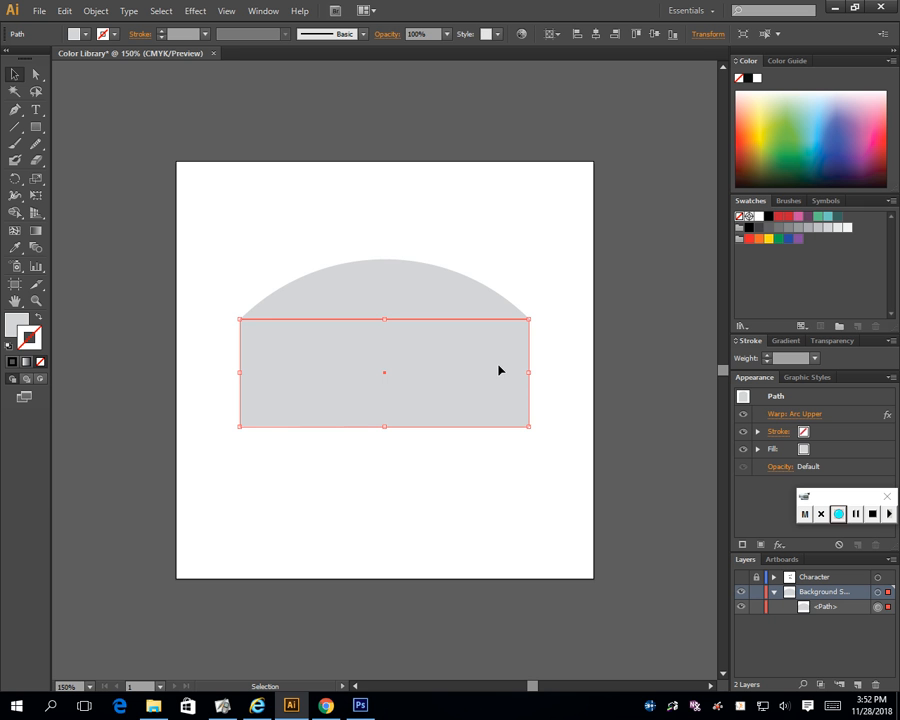
key("ctrl+z")
key("ctrl+z")
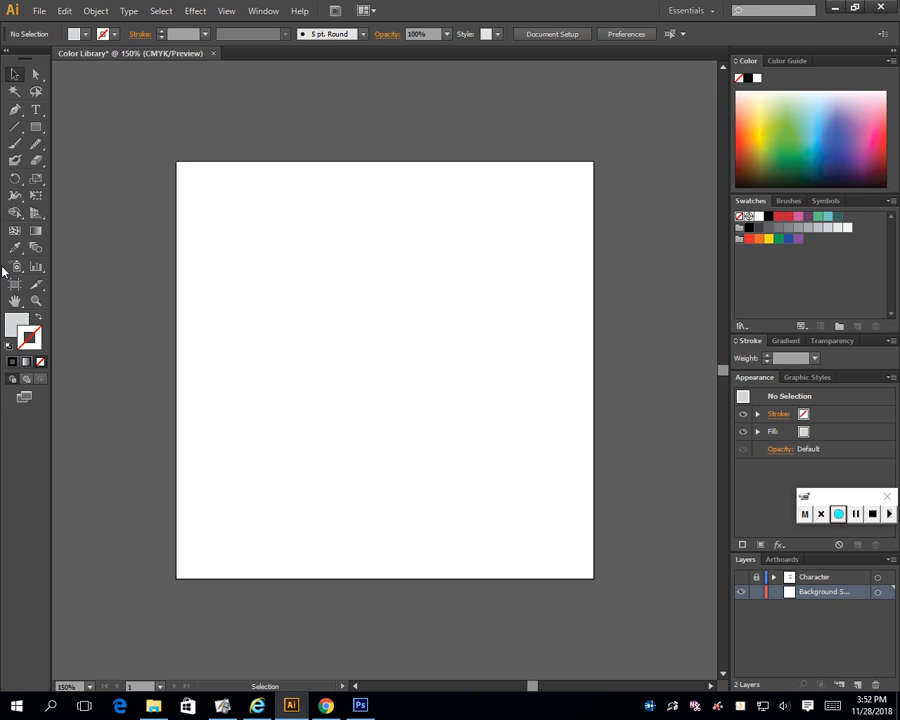
Step: Draw a light grey rectangle extending past the artboard's right edge and make it a warp envelope with Arc style and 50% bend
left_click(35, 128)
left_click_drag(297, 321, 601, 438)
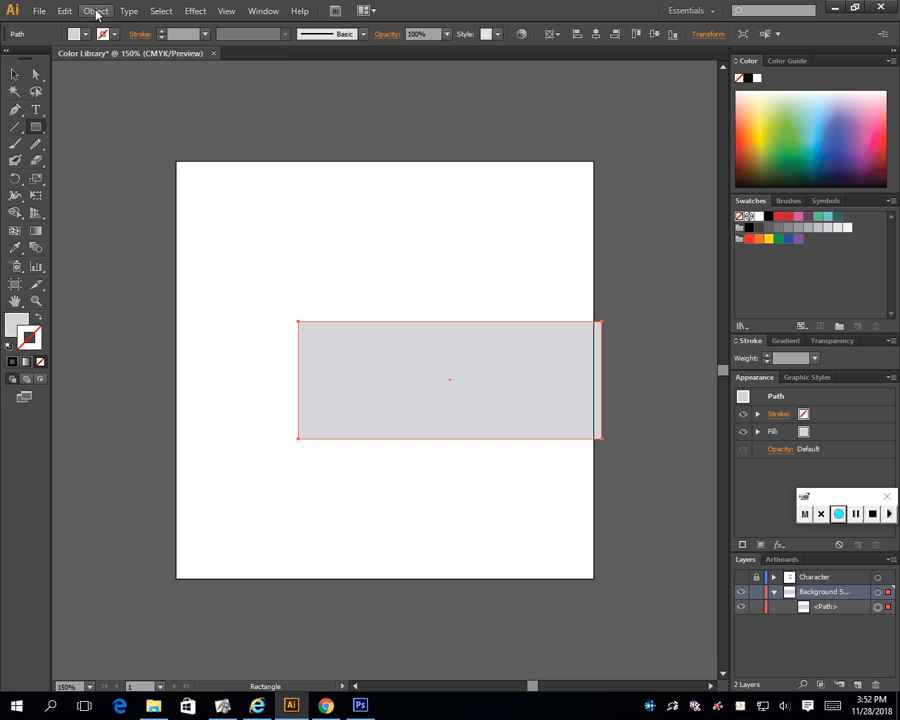
left_click(65, 12)
mouse_move(96, 14)
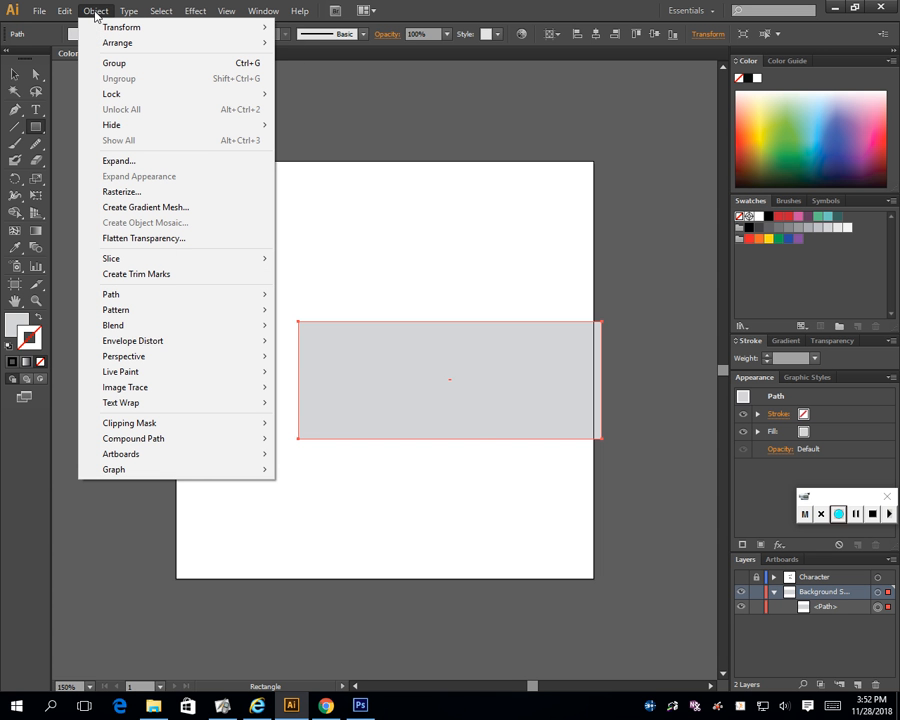
mouse_move(170, 344)
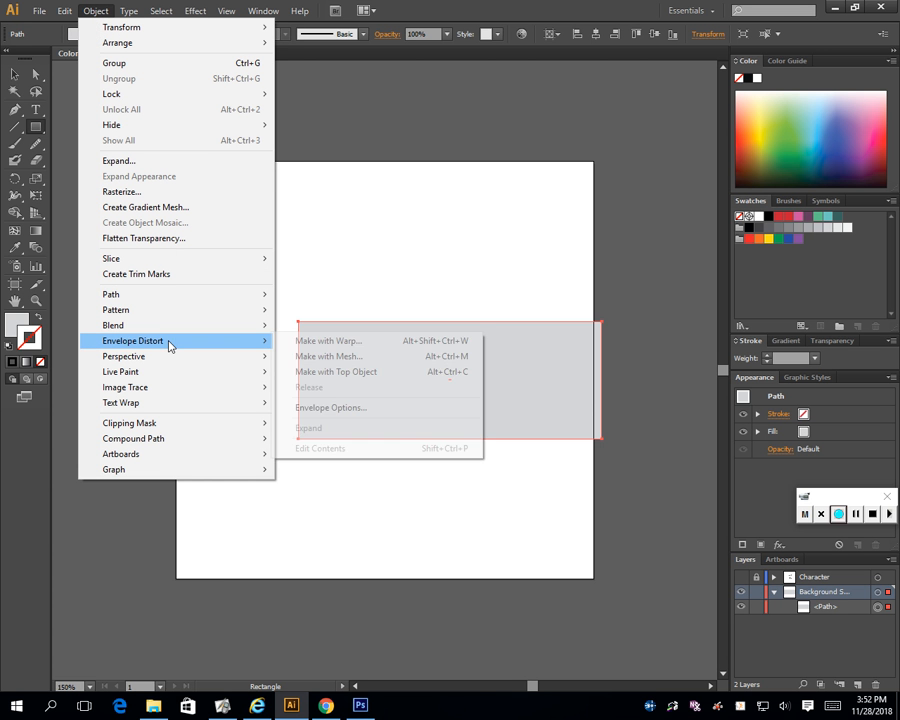
left_click(348, 344)
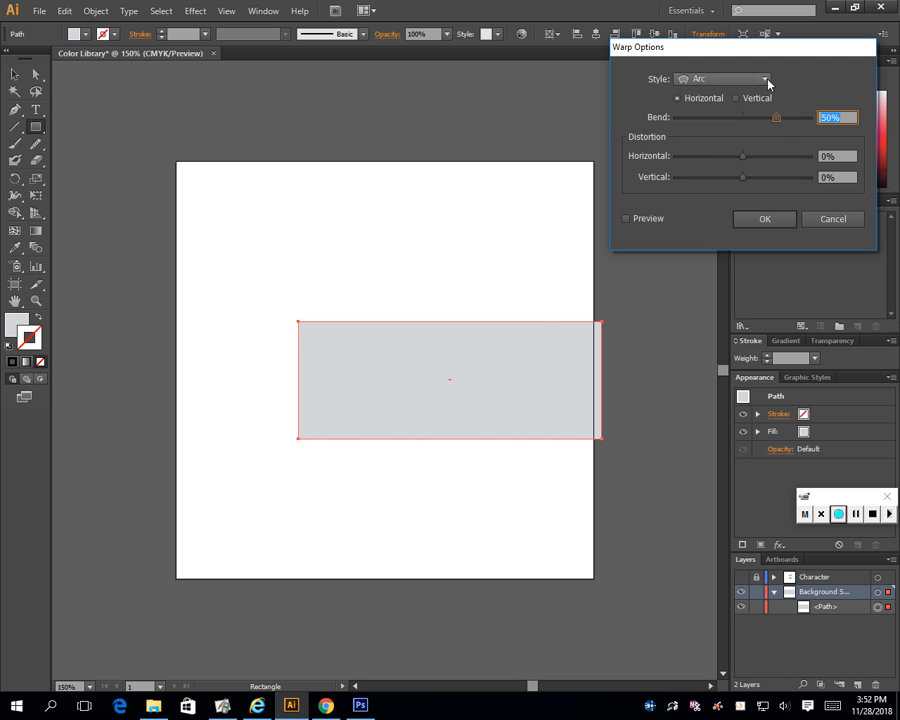
left_click(626, 219)
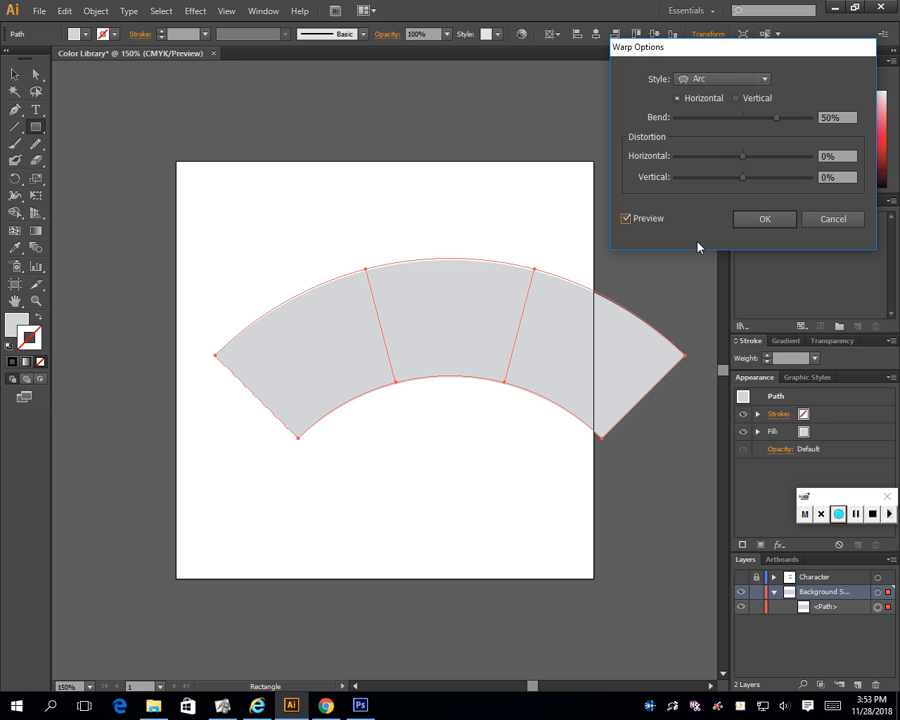
left_click(764, 222)
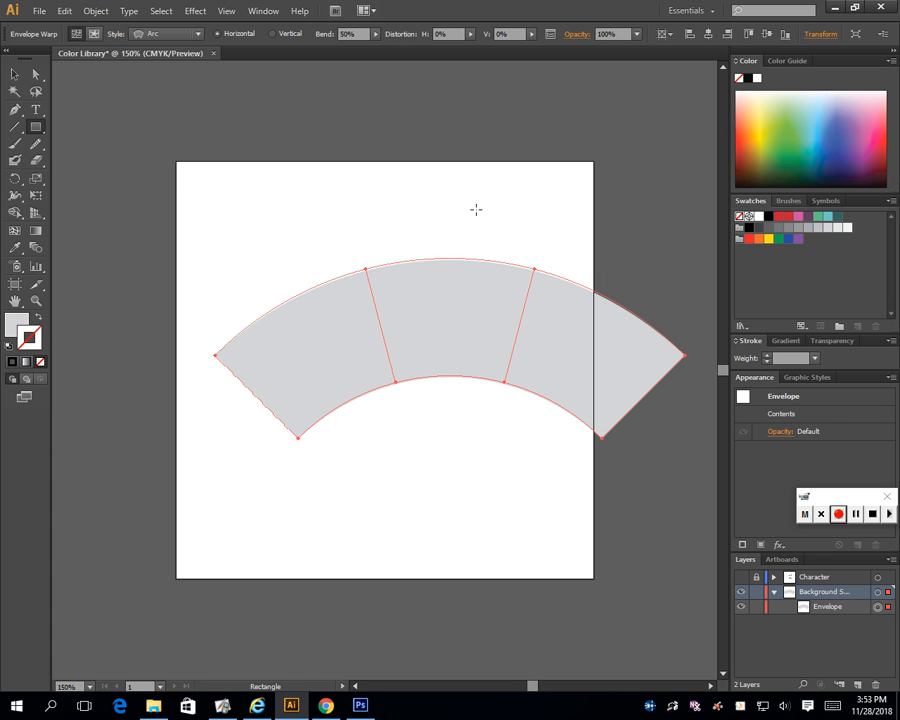
Step: Reshape the Arc envelope by moving its inner mesh points on the upper and lower edges with the Direct Selection tool
left_click(35, 74)
left_click_drag(365, 272, 335, 222)
left_click_drag(504, 385, 521, 331)
left_click_drag(400, 388, 420, 421)
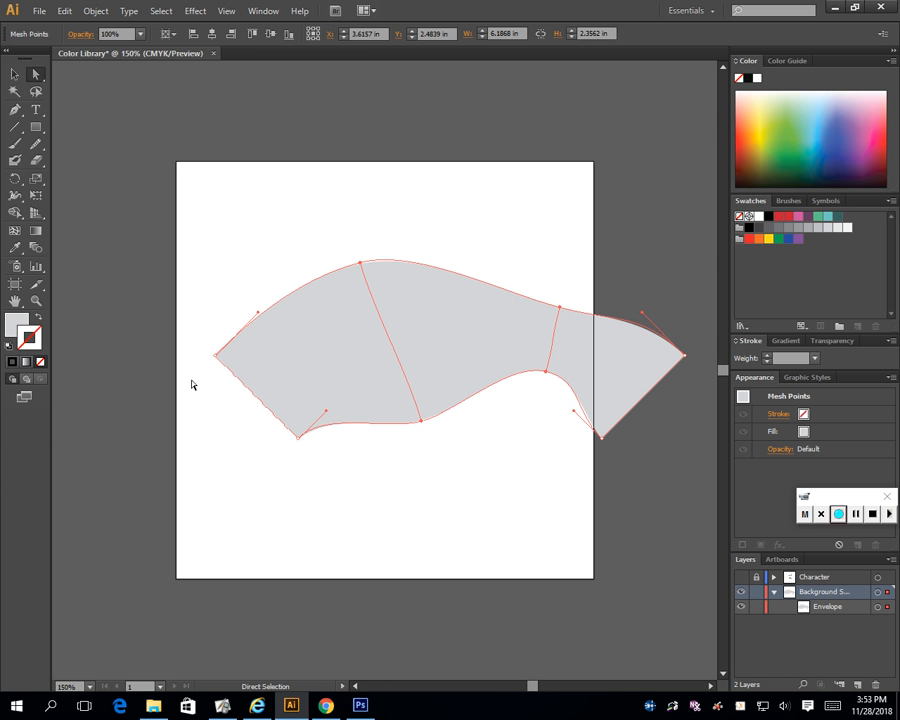
Step: Pull the envelope's left corner mesh point inward, and move the whole shape up and left into the artboard's upper half
left_click_drag(216, 357, 294, 349)
left_click(14, 75)
left_click(520, 270)
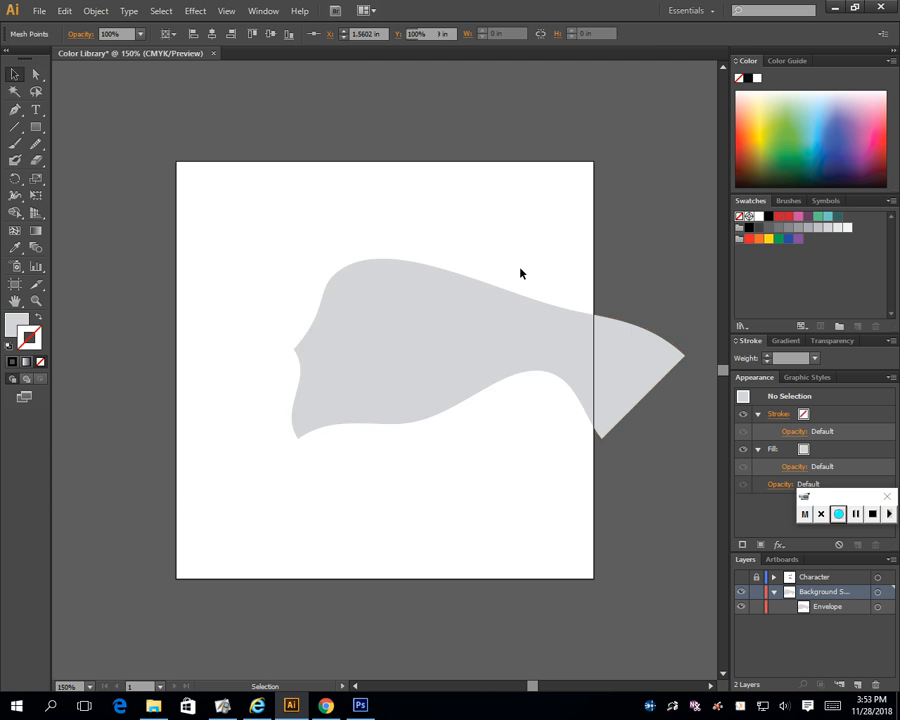
left_click(378, 316)
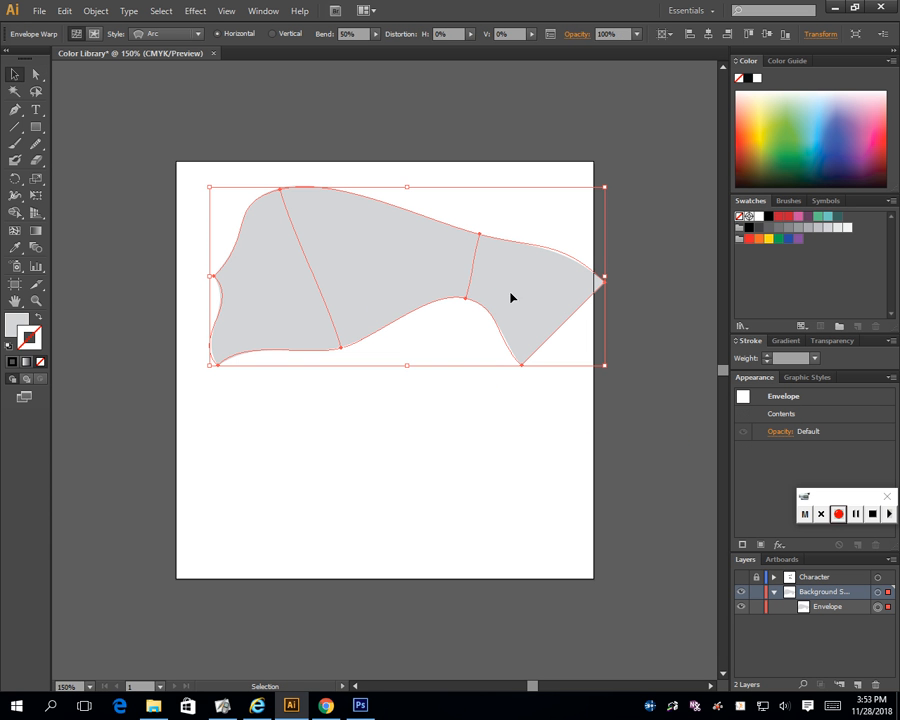
Step: Raise the envelope's lower-right corner mesh point to shorten that tip, and deselect the shape
left_click(35, 74)
left_click_drag(524, 367, 525, 329)
left_click(14, 74)
left_click(464, 176)
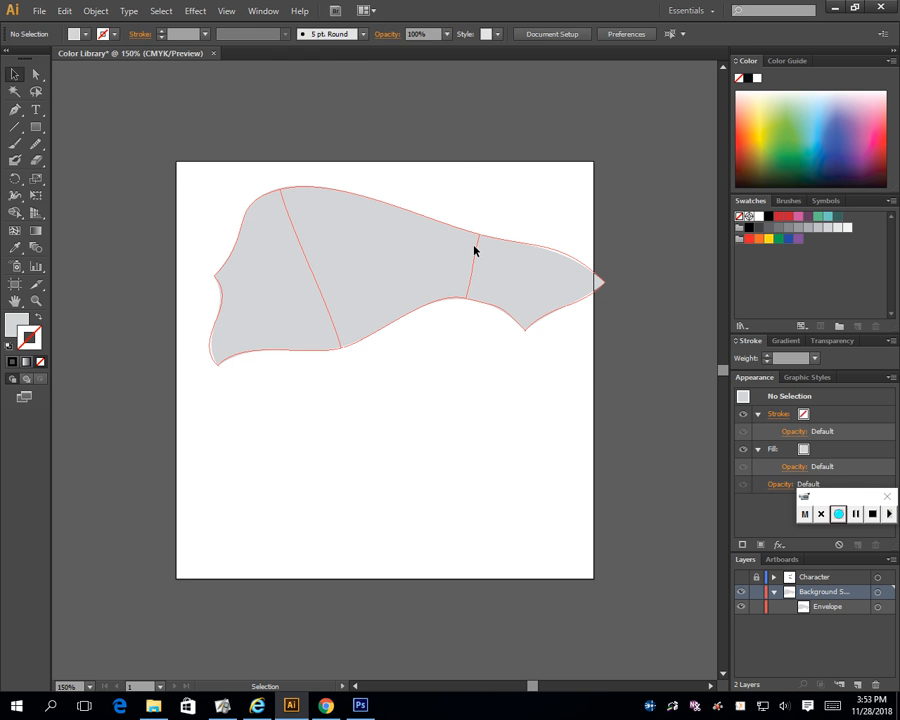
Step: Move the envelope shape to the artboard's lower half, and make the Character layer visible in front of it
left_click(402, 251)
left_click_drag(402, 251, 395, 452)
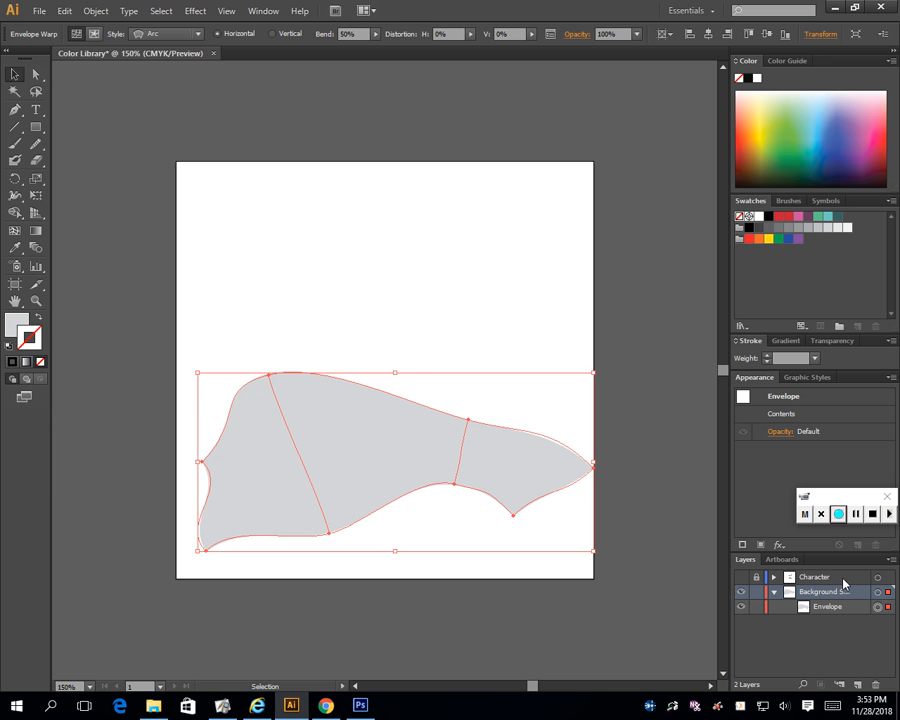
left_click(741, 577)
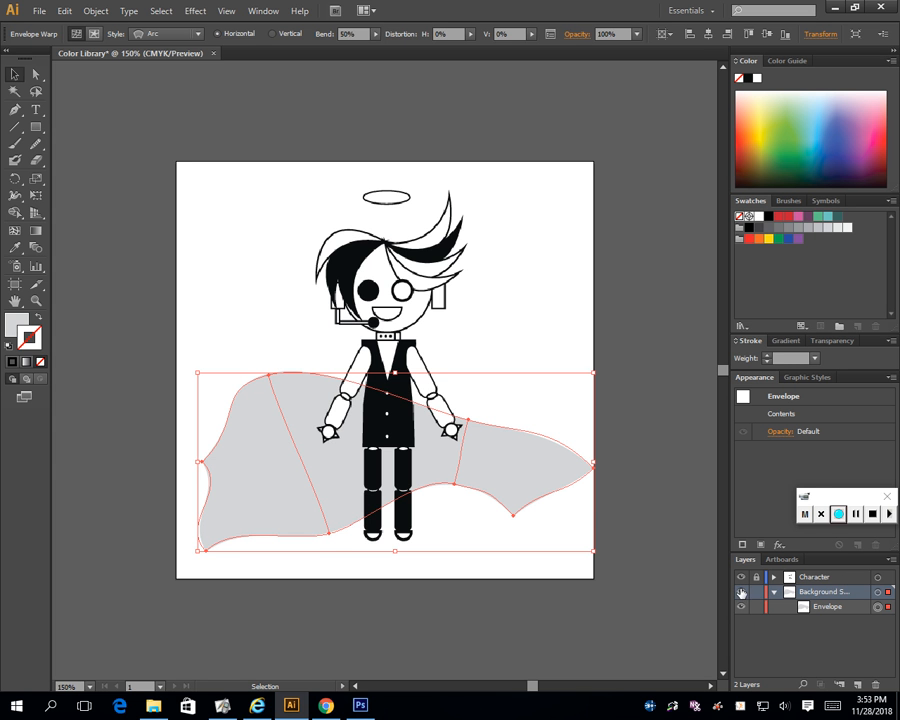
left_click(520, 249)
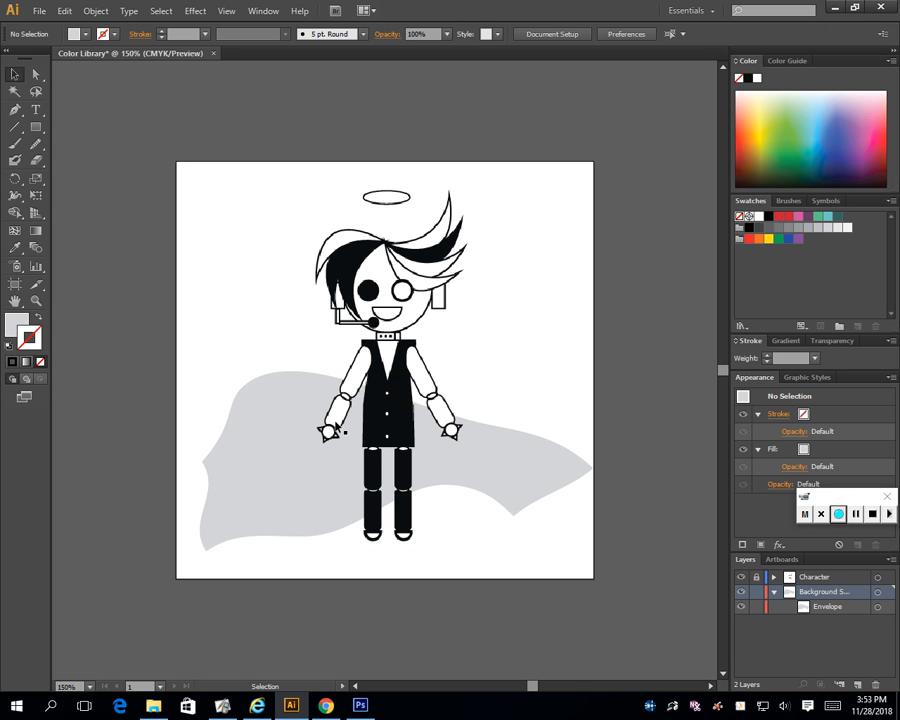